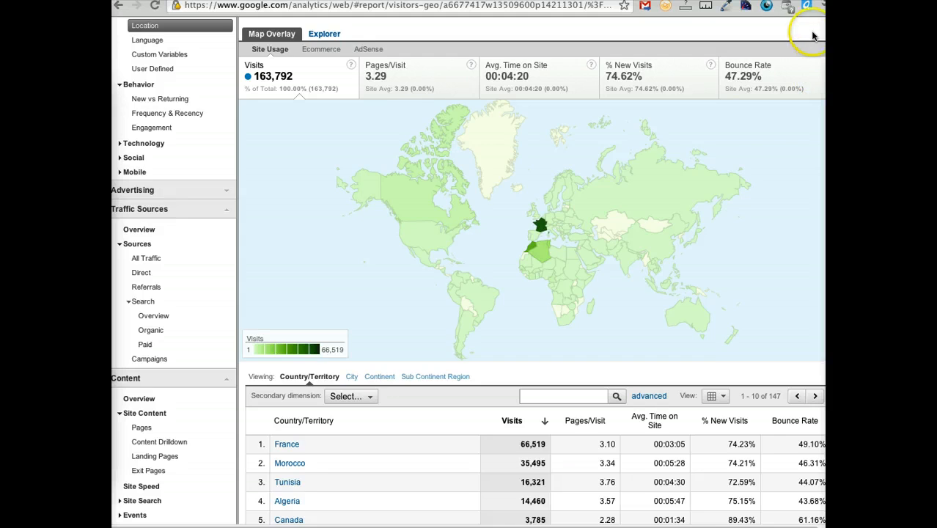
- Open the search traffic overview report and break its visits down by keyword
scroll(768, 101, up, 3)
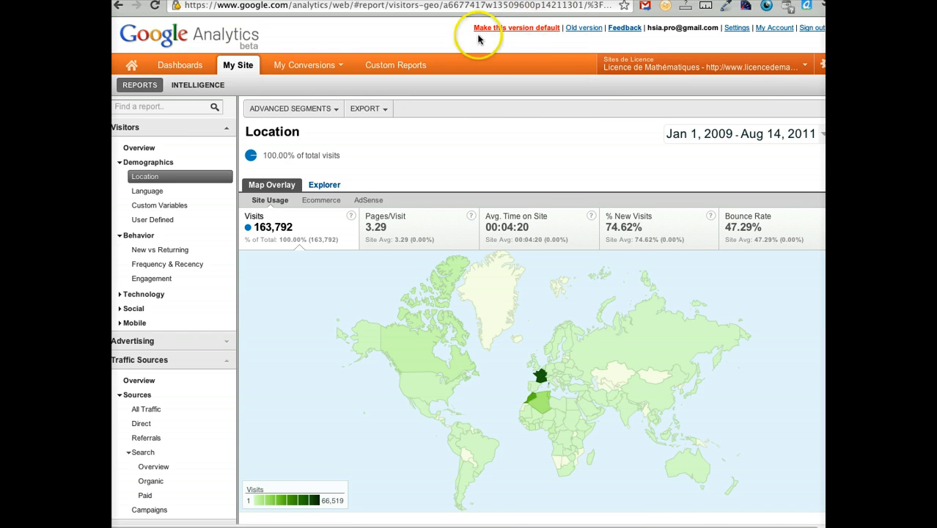
scroll(553, 207, down, 1)
scroll(553, 208, down, 1)
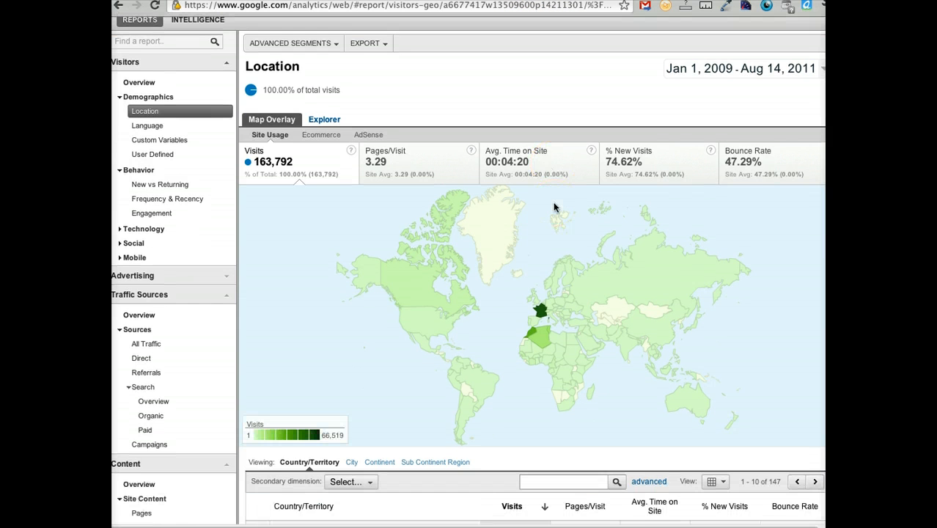
scroll(553, 207, down, 1)
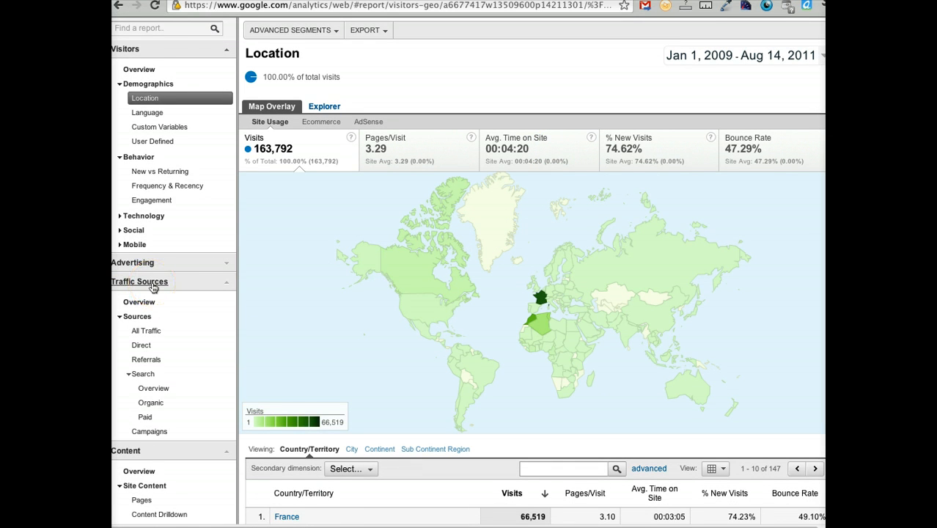
click(165, 388)
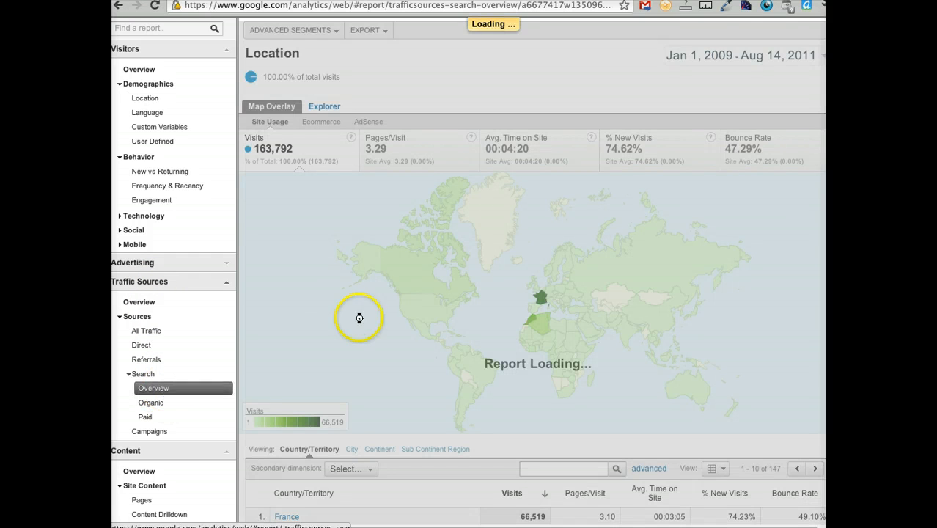
scroll(393, 313, down, 1)
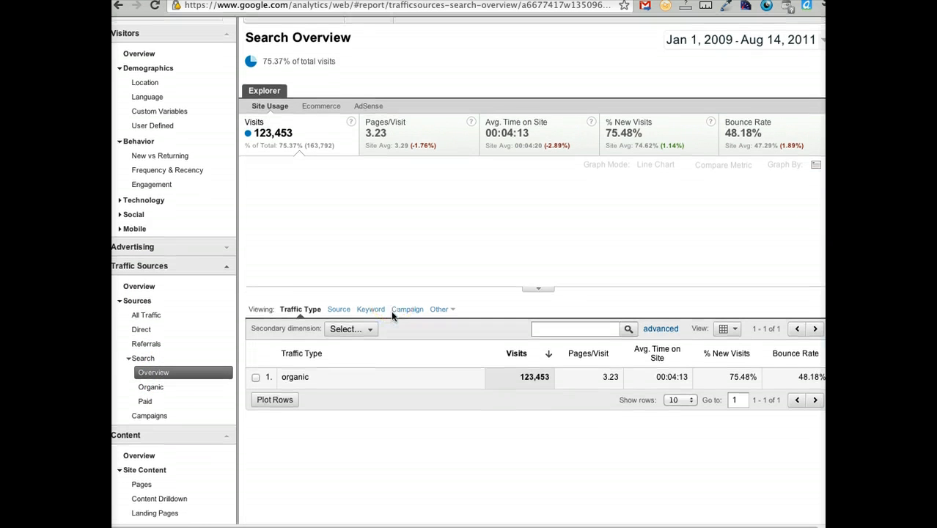
click(367, 311)
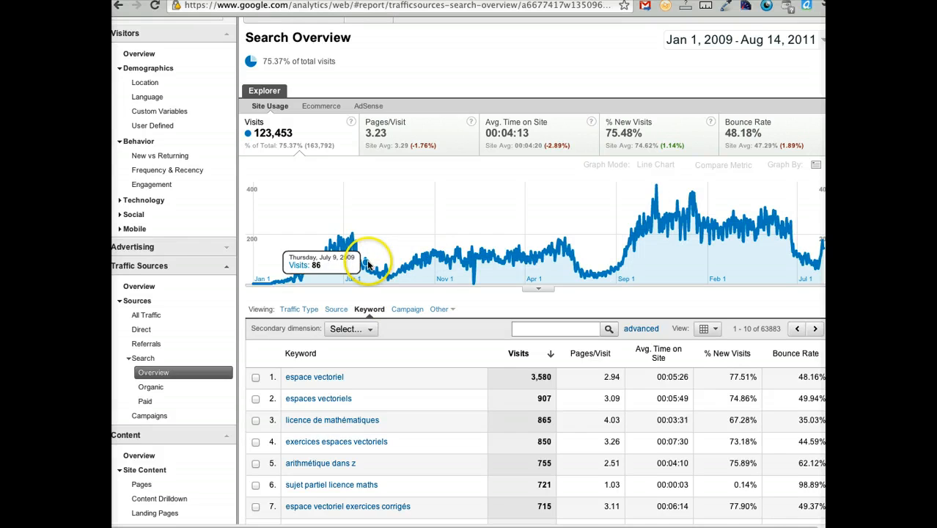
- Expand the keyword table to show 500 rows
scroll(330, 248, down, 5)
scroll(511, 396, up, 2)
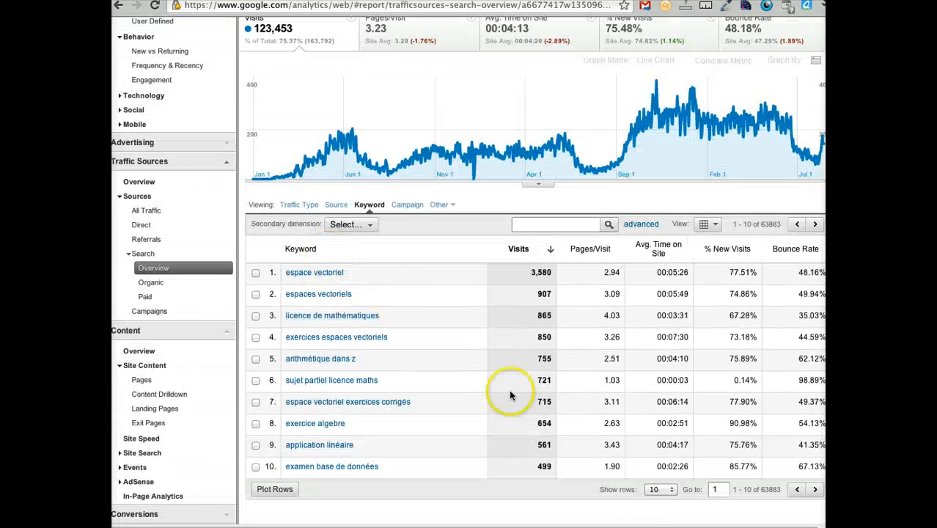
click(660, 489)
click(658, 513)
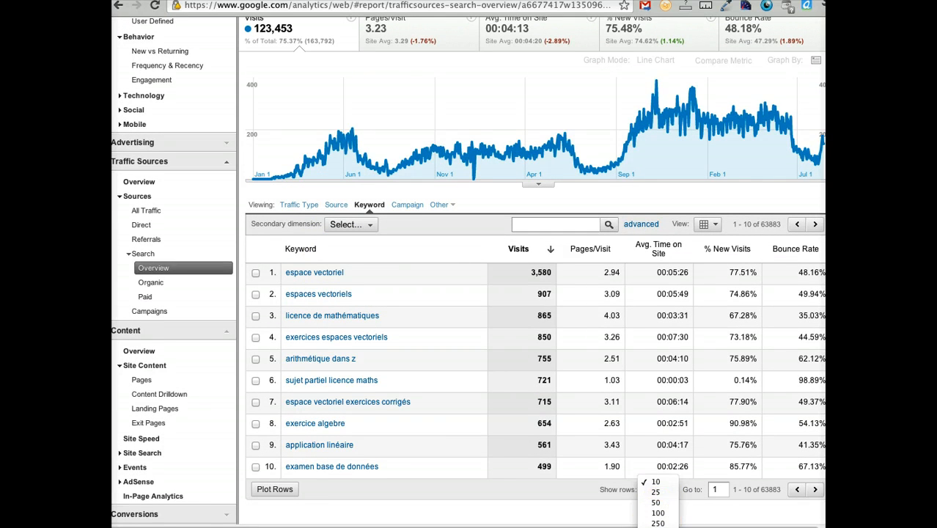
click(657, 526)
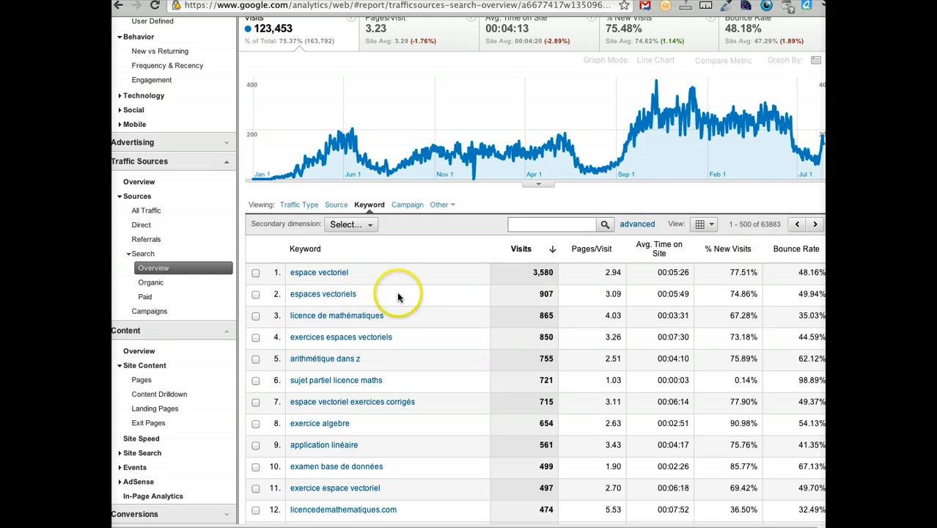
- Examine the keyword metrics and open the Site Content report on individual pages
scroll(477, 297, down, 3)
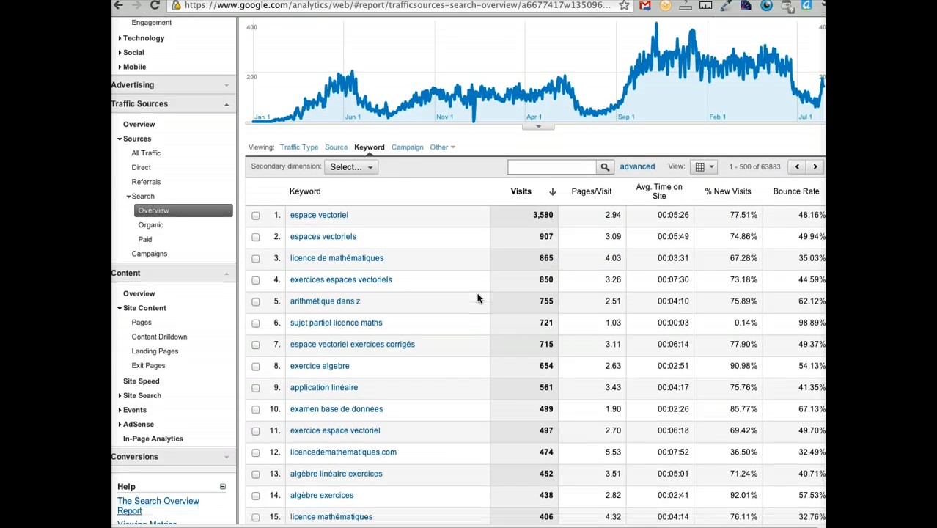
scroll(478, 297, down, 1)
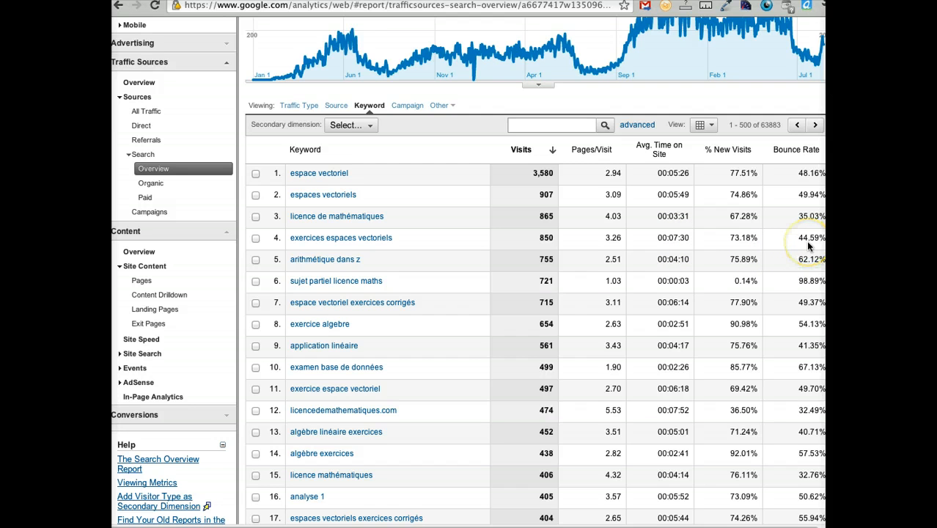
scroll(784, 242, up, 2)
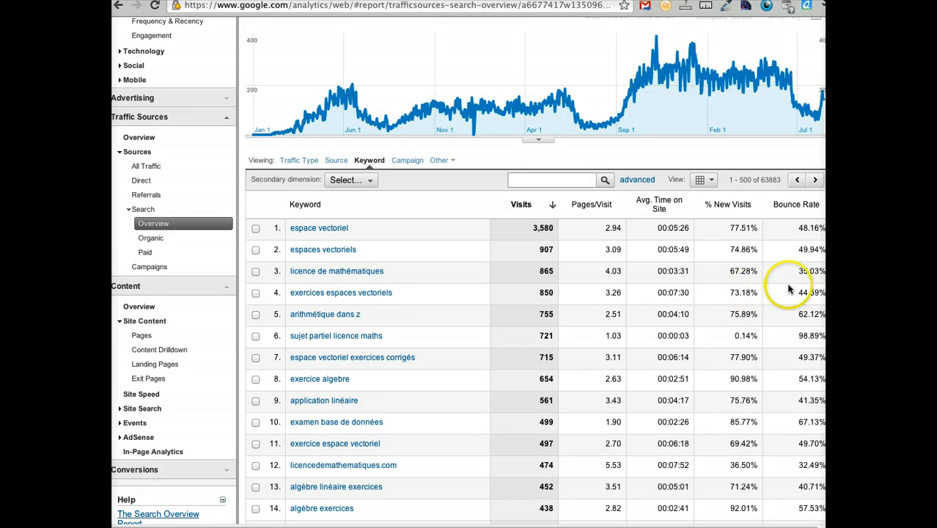
scroll(748, 311, up, 1)
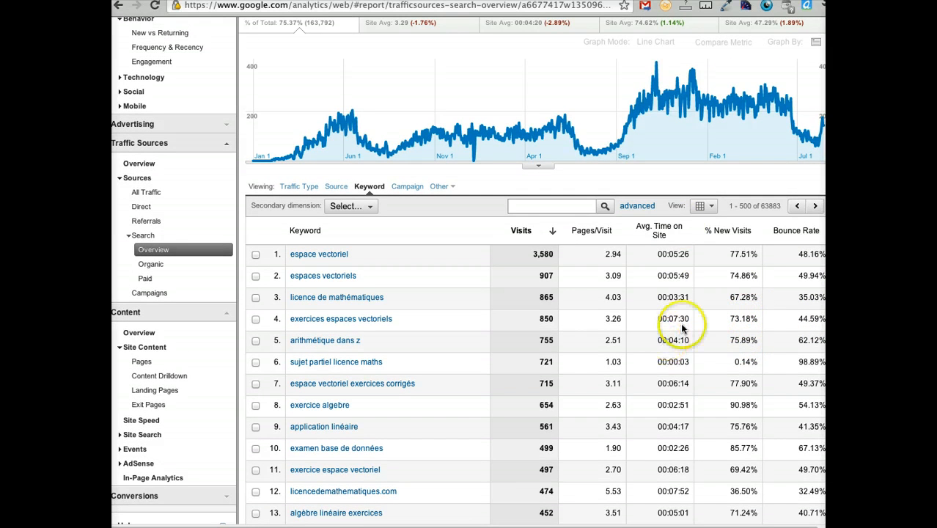
scroll(682, 327, up, 2)
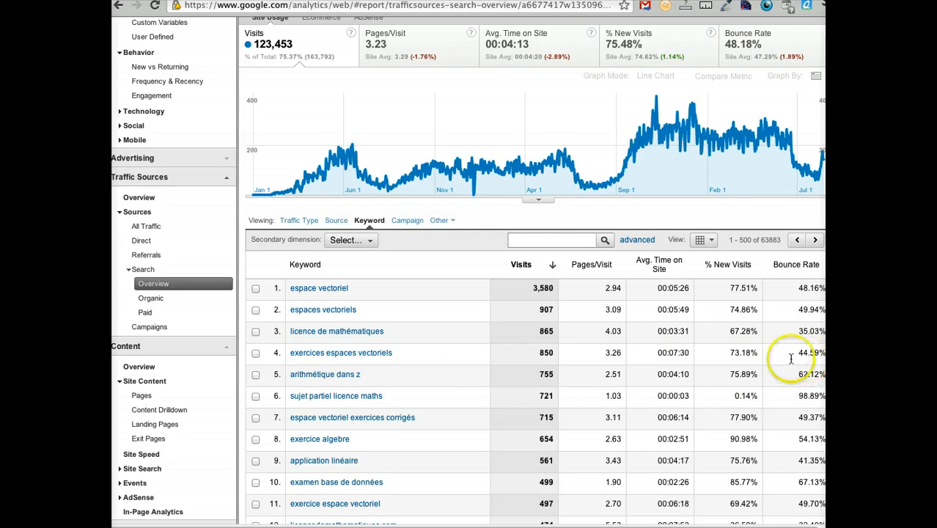
scroll(508, 350, down, 1)
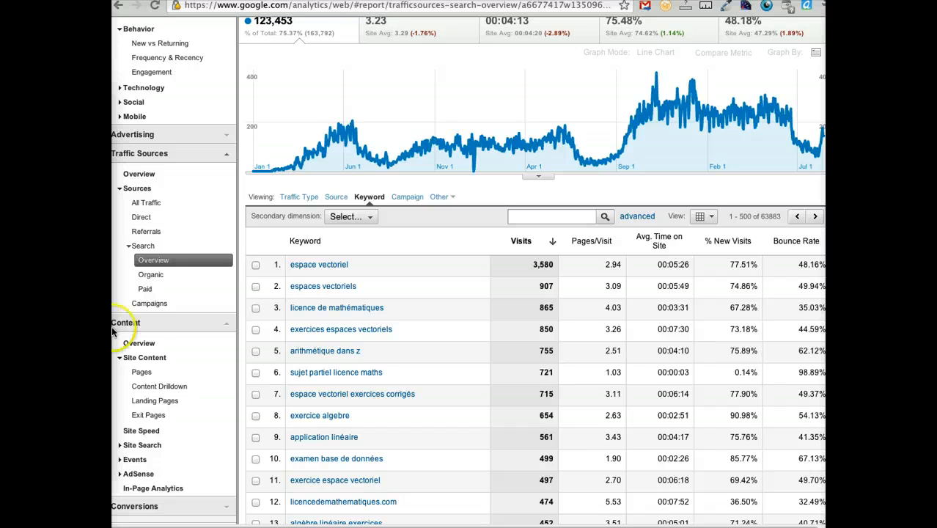
click(142, 376)
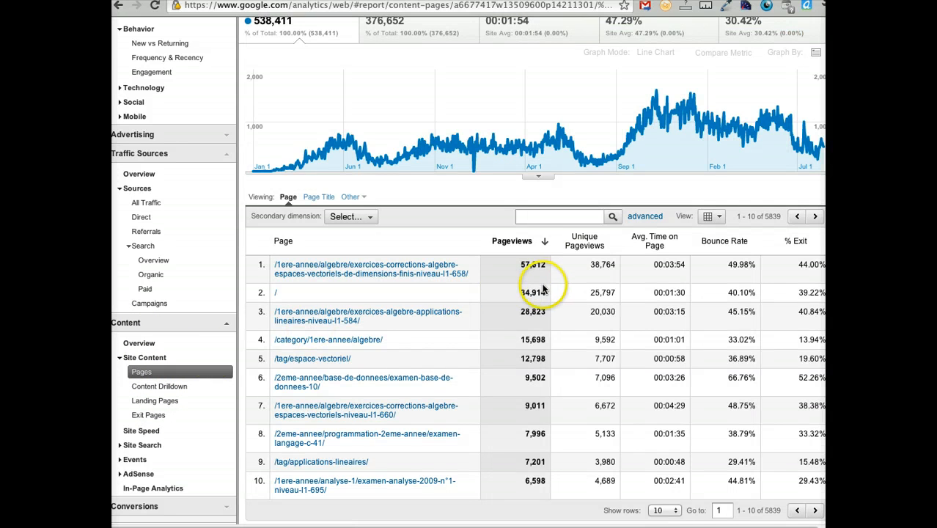
scroll(584, 265, down, 1)
scroll(584, 265, down, 2)
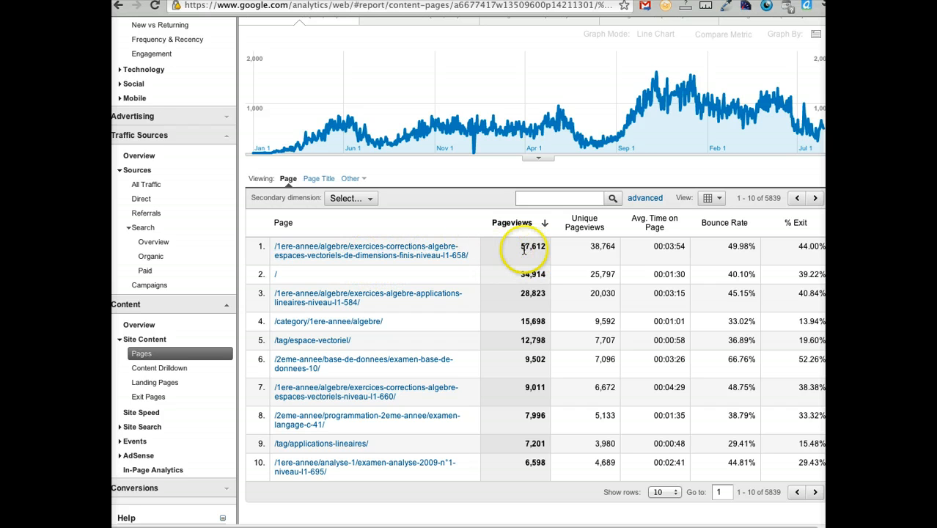
scroll(528, 249, up, 2)
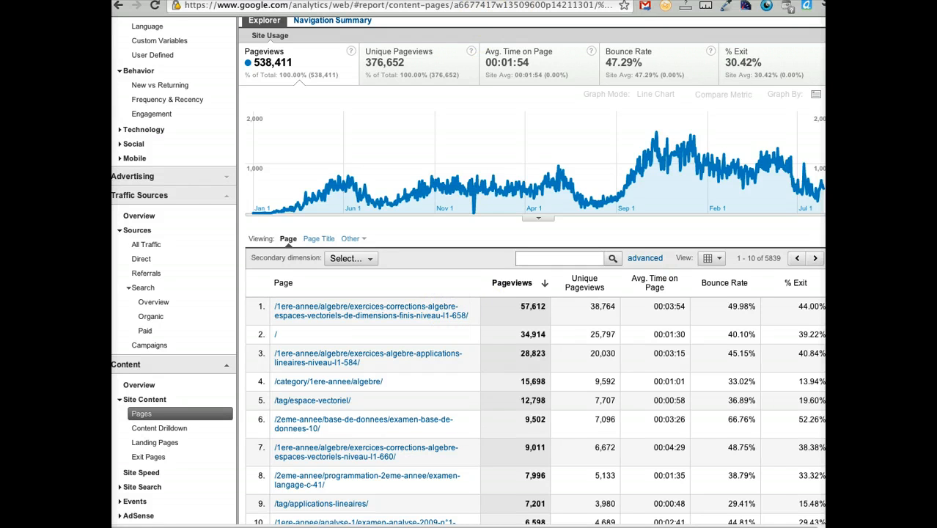
- Look at the licencedemathematiques.com home page and its algebra vector spaces exercise page, and return to the pages report
click(220, 1)
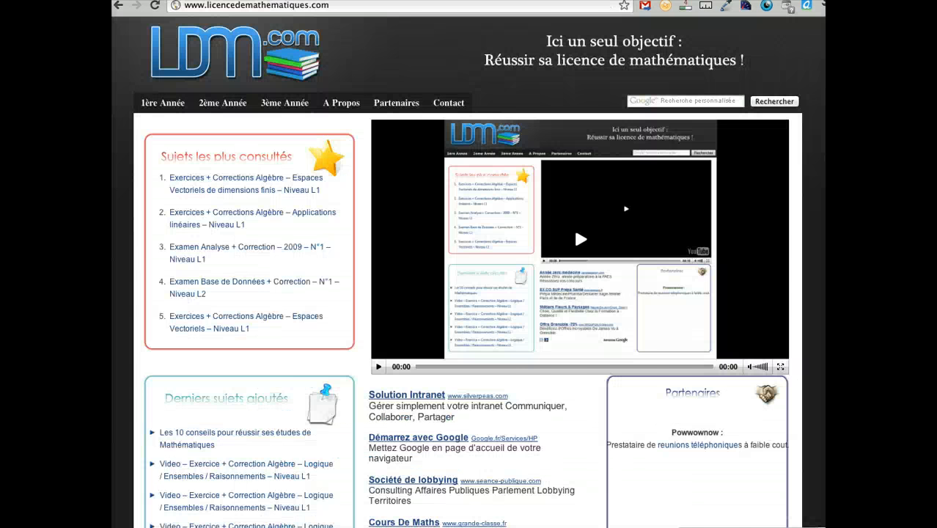
click(330, 1)
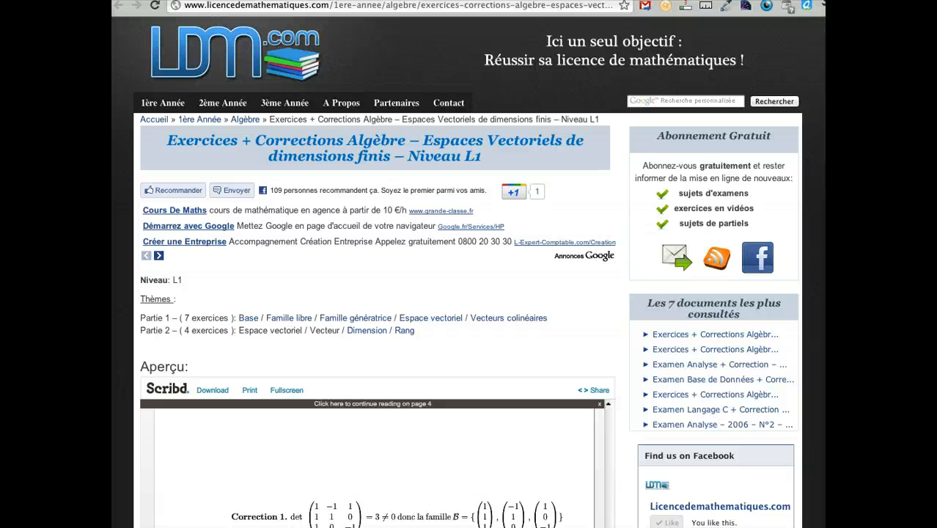
click(169, 1)
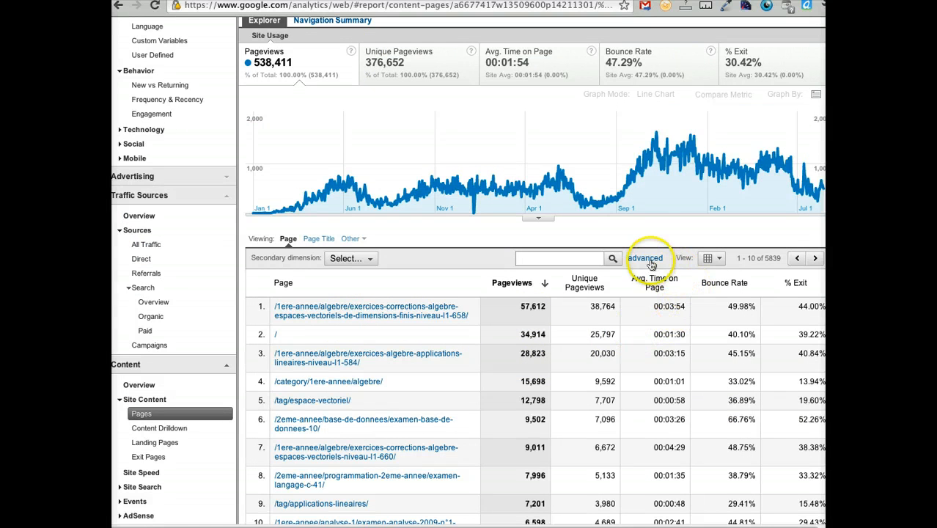
- Sort the pages by average time on page in descending order and check the pageviews of the longest-viewed entries
click(656, 283)
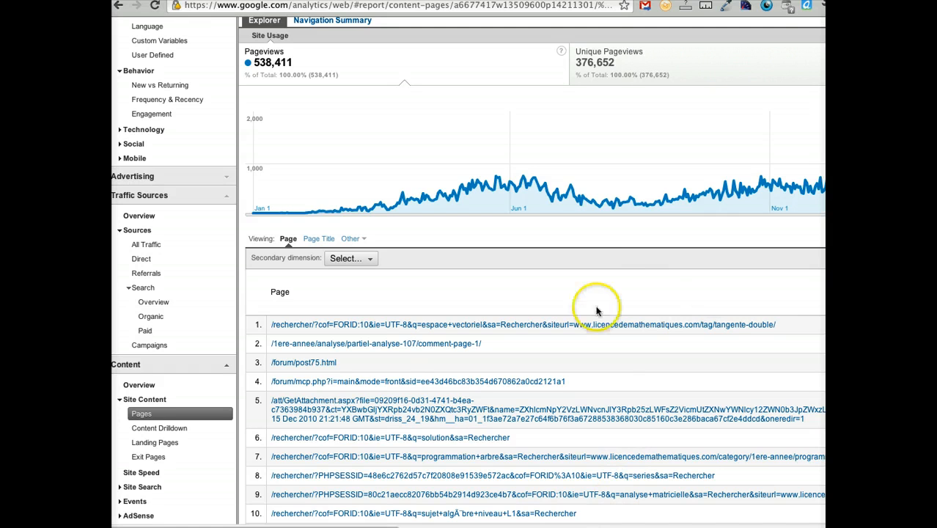
scroll(779, 355, down, 1)
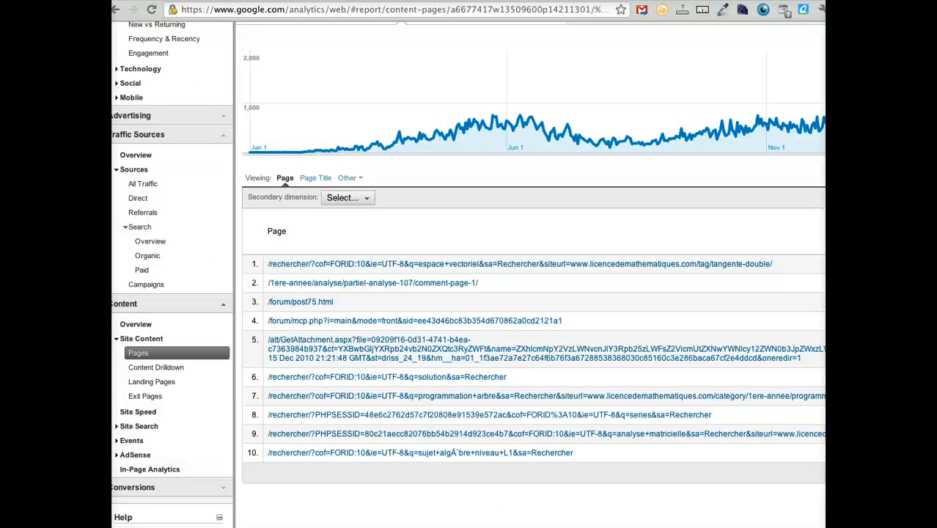
scroll(468, 293, right, 10)
scroll(468, 293, right, 6)
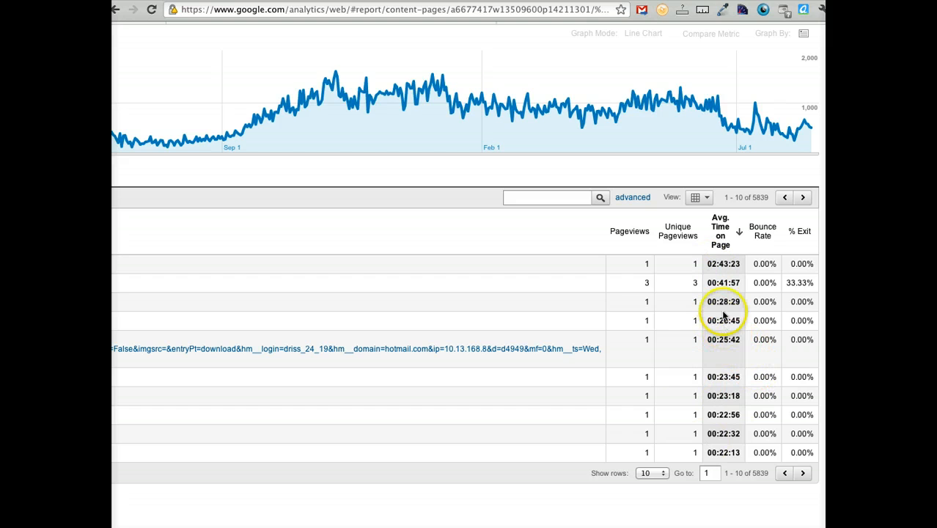
click(713, 264)
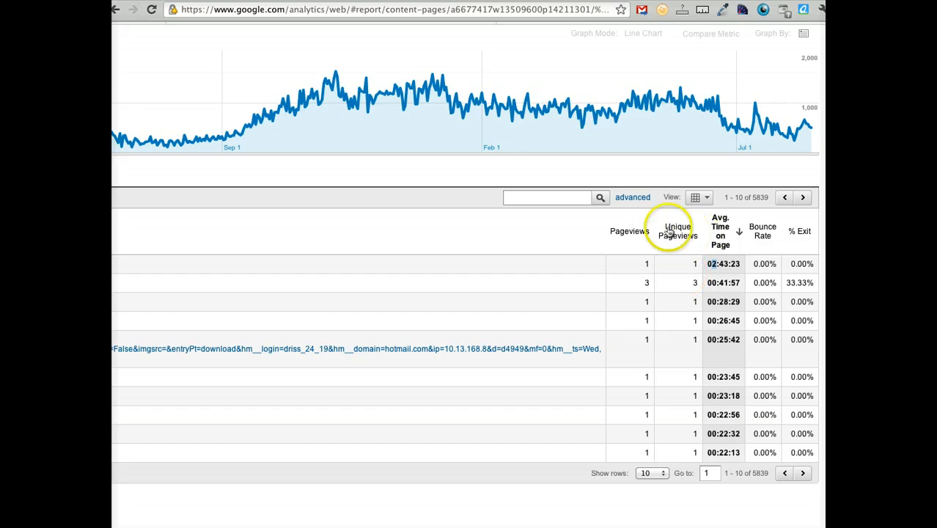
- Apply an advanced filter to the pages table that excludes pages with Pageviews less than 50
click(633, 198)
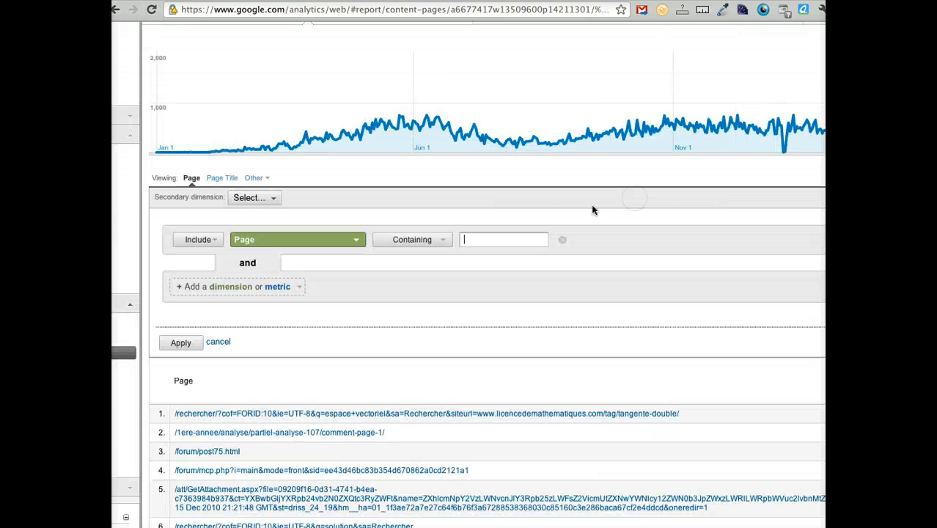
click(209, 242)
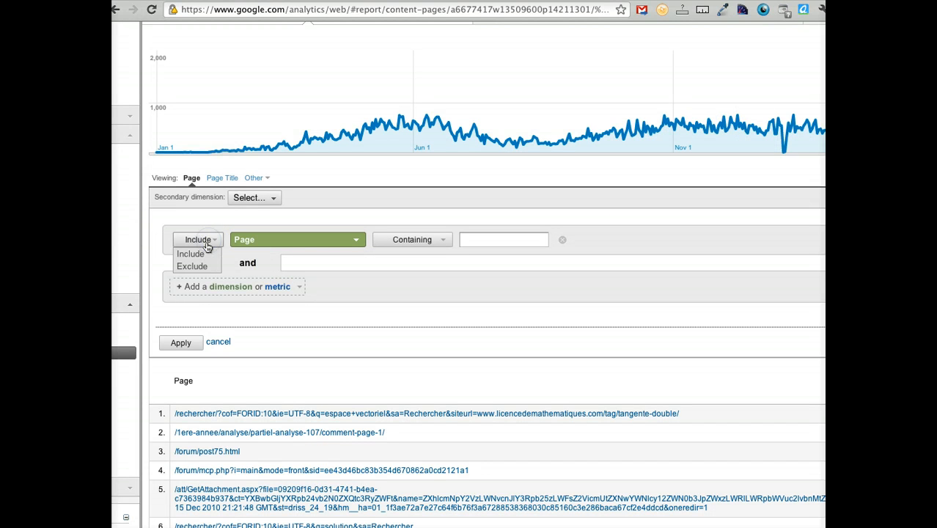
click(196, 266)
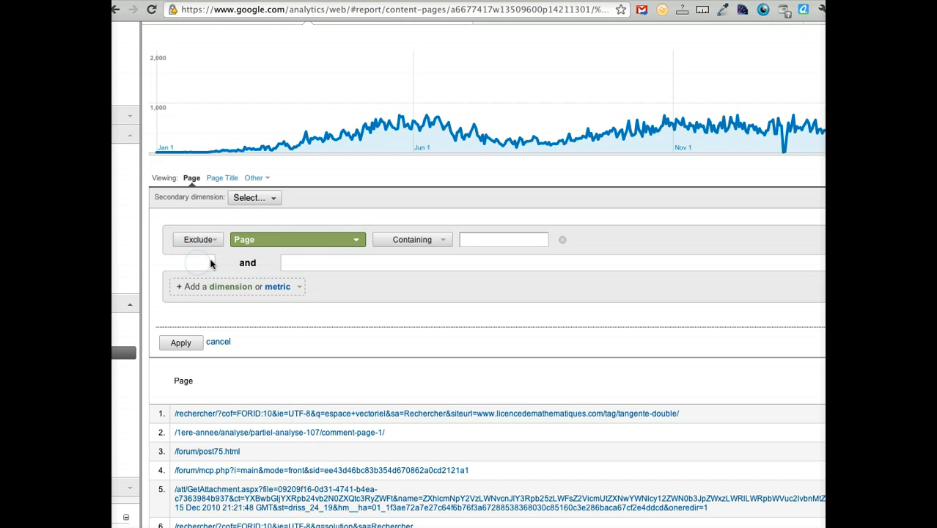
click(327, 243)
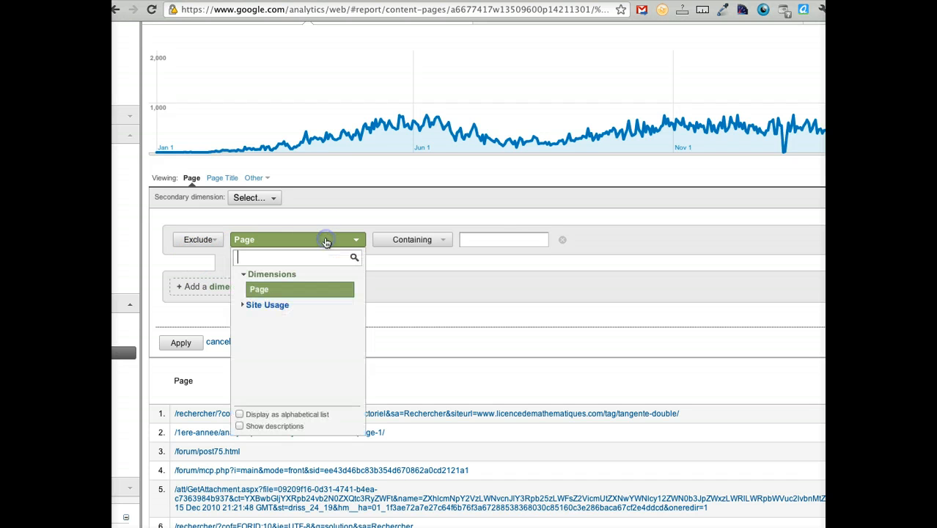
click(242, 307)
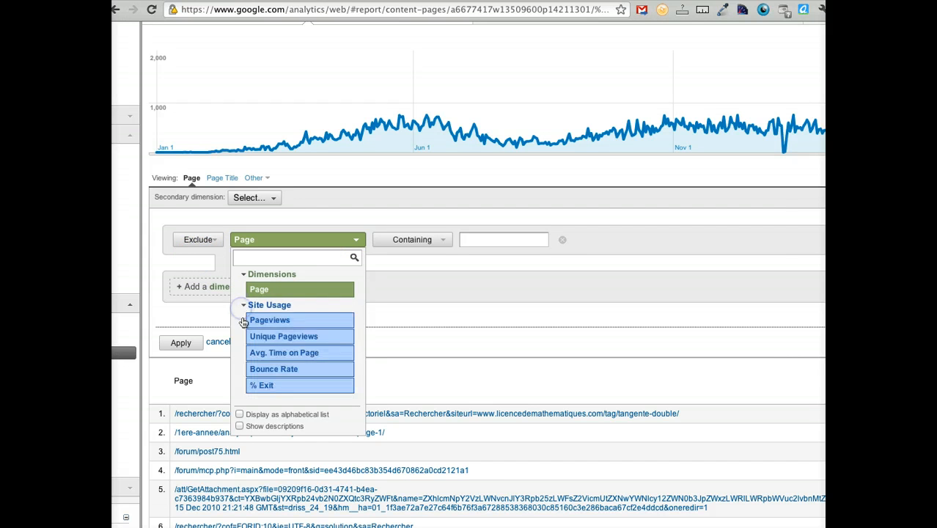
click(280, 321)
click(405, 249)
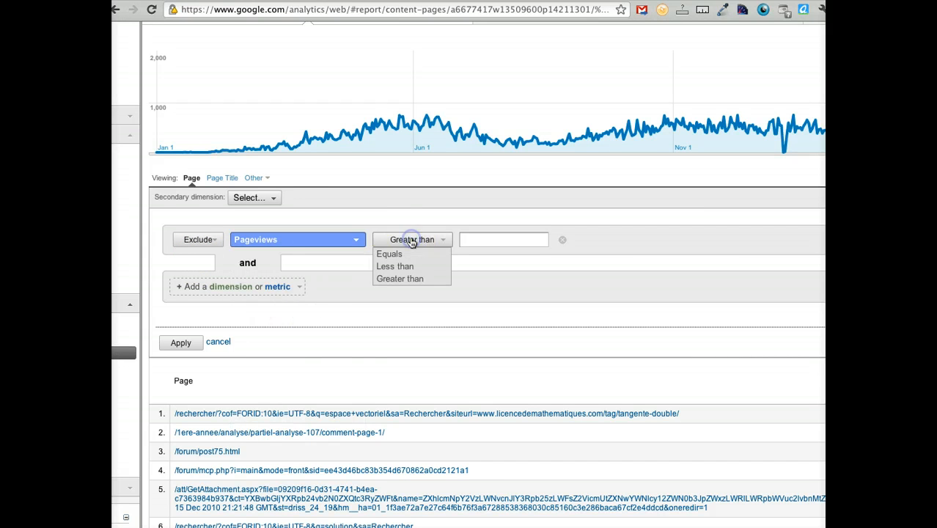
click(405, 264)
click(465, 237)
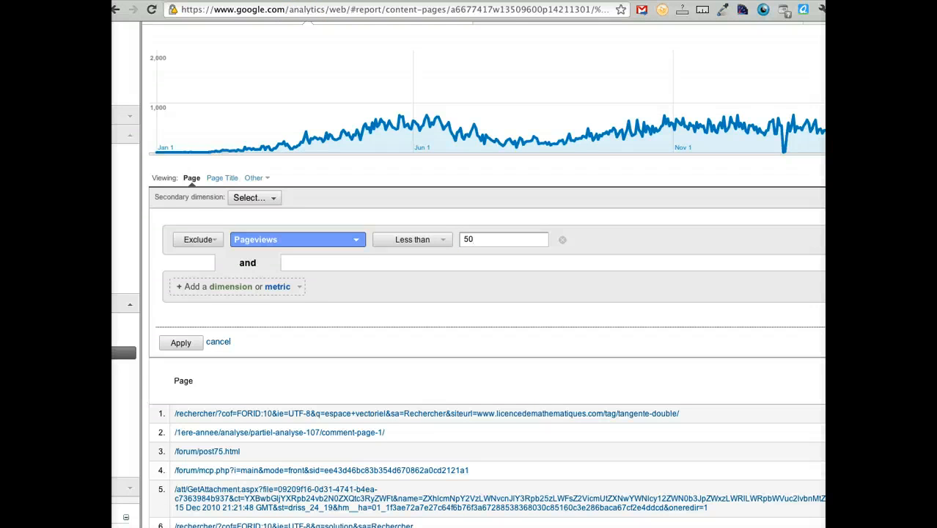
click(182, 345)
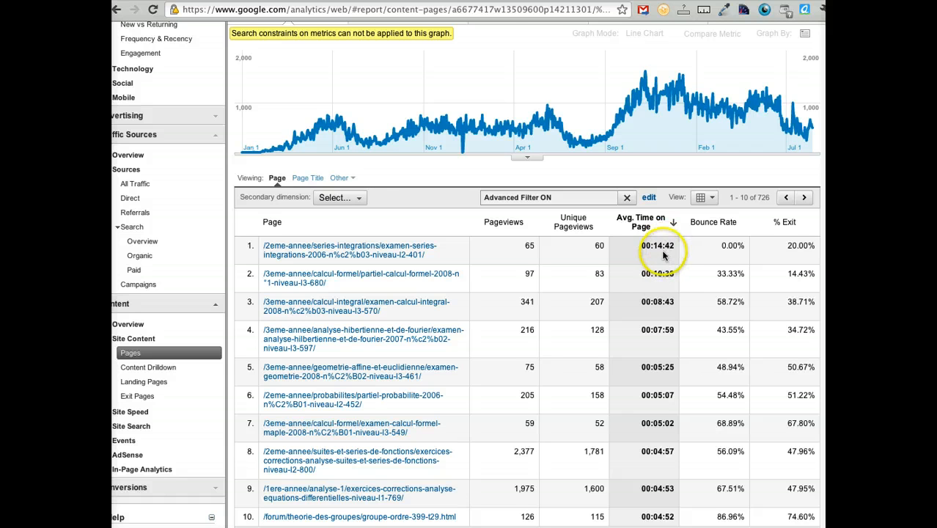
scroll(659, 268, up, 1)
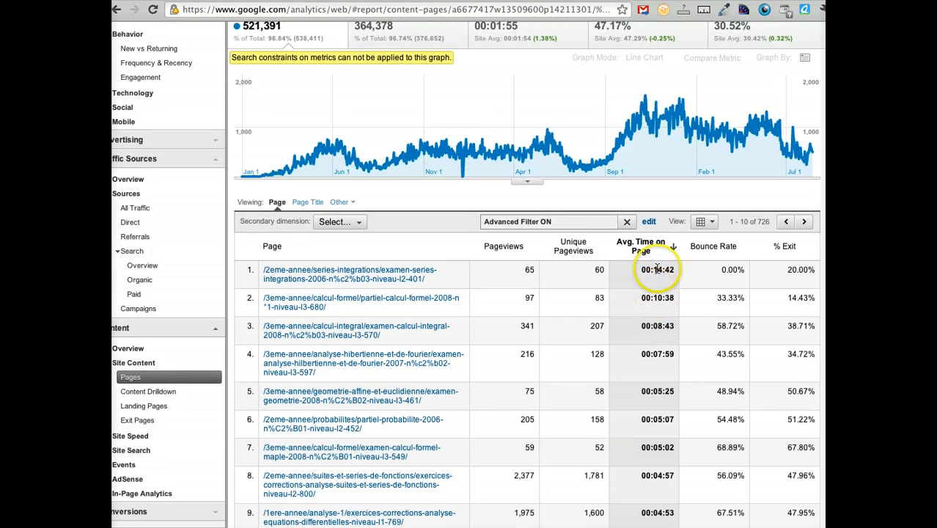
scroll(658, 270, up, 1)
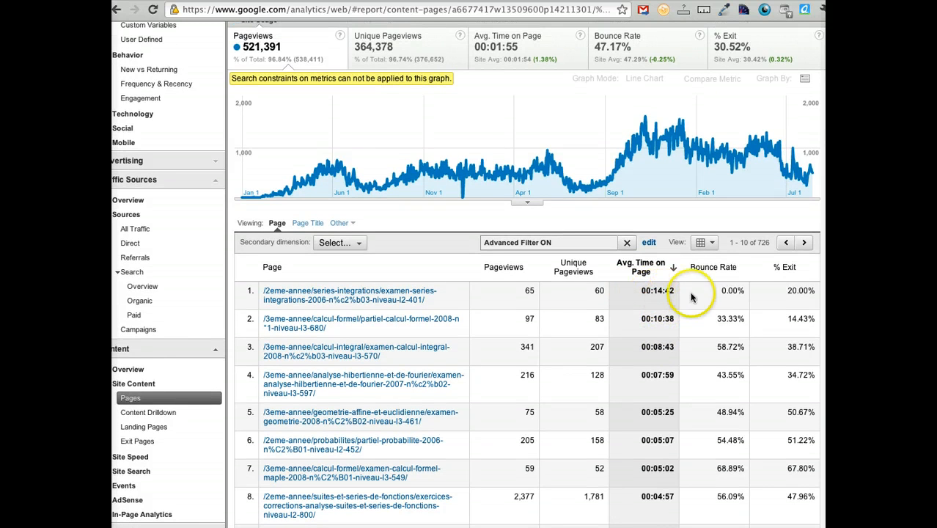
- Check the average time on page of the top two entries in the filtered pages table
scroll(658, 294, down, 1)
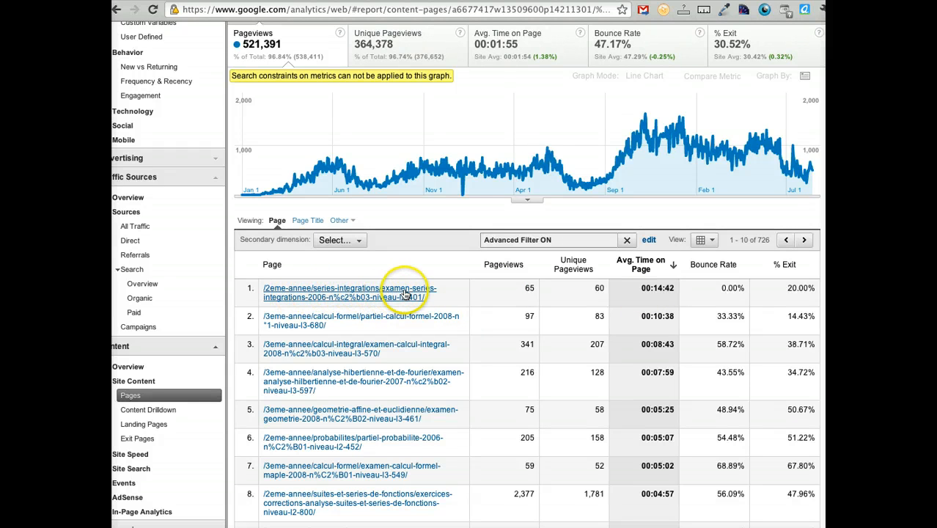
click(657, 291)
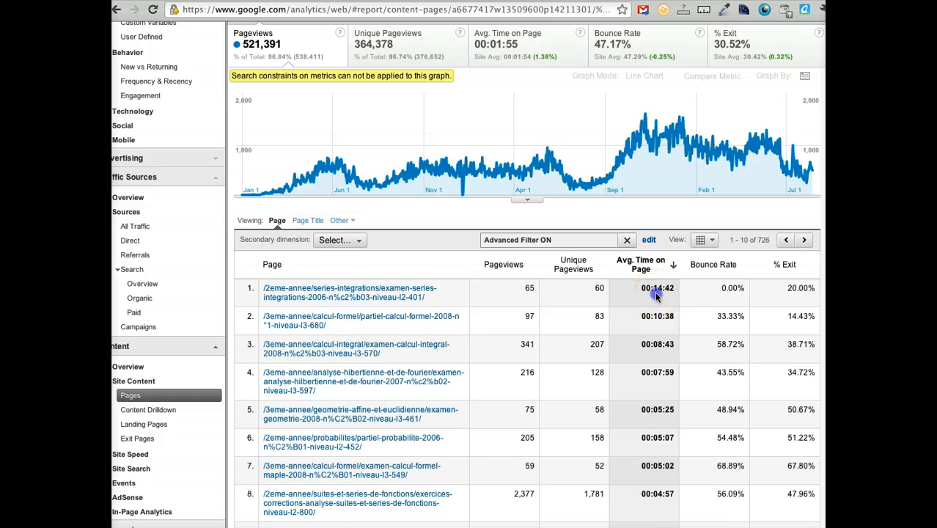
click(657, 292)
scroll(658, 294, down, 2)
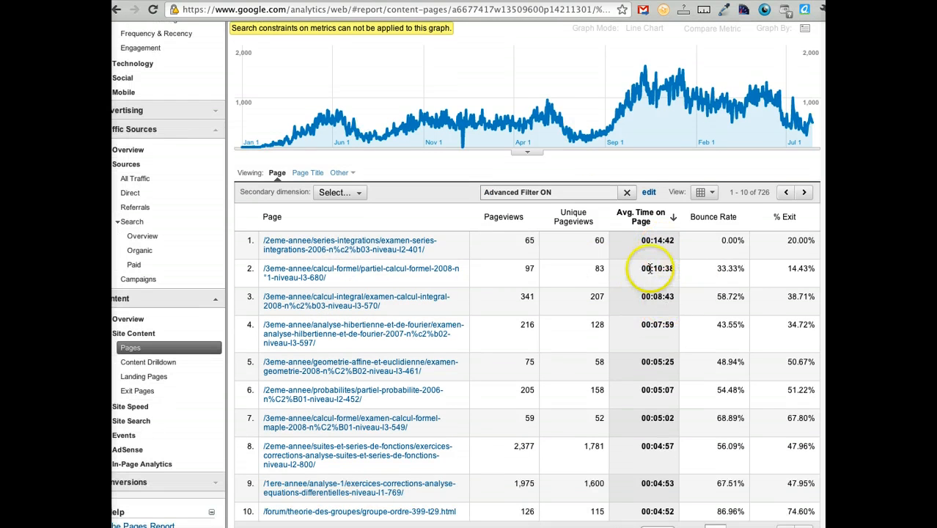
drag(657, 268, 675, 267)
click(667, 274)
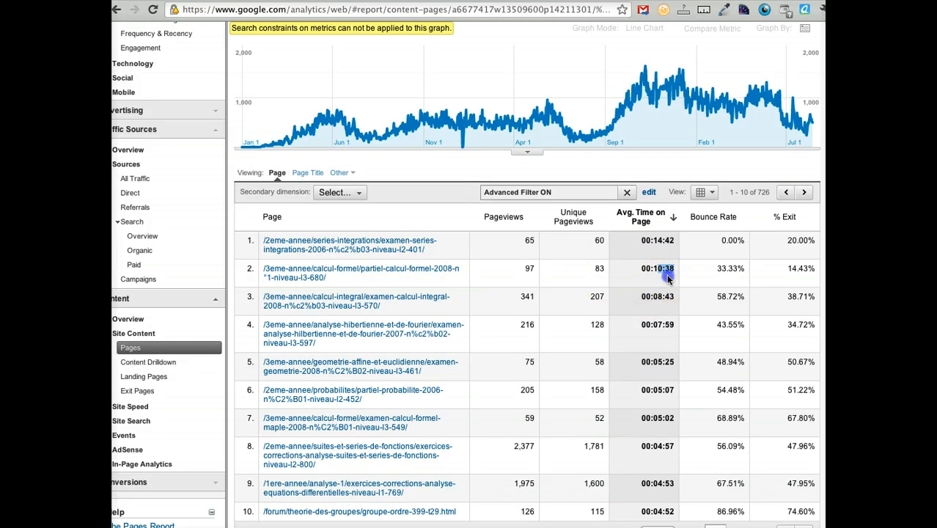
- Set the pages table to show 500 rows
scroll(668, 279, down, 2)
scroll(667, 278, down, 1)
click(655, 419)
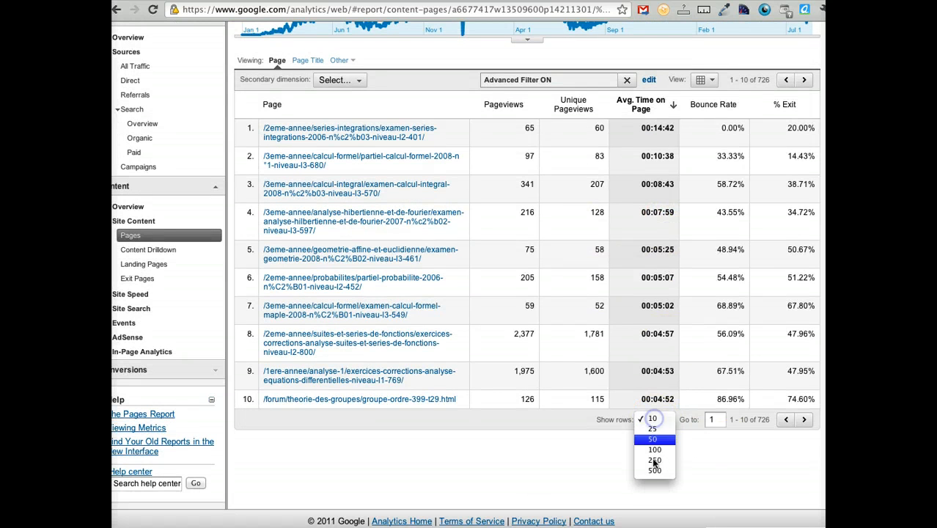
click(655, 471)
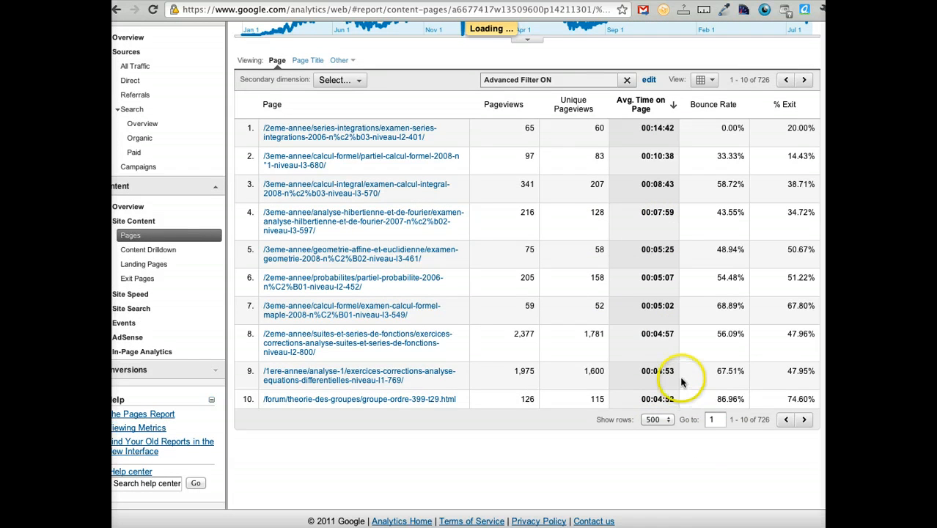
- Read through the expanded pages list to compare average time on page, and return to its first entries
scroll(682, 378, down, 20)
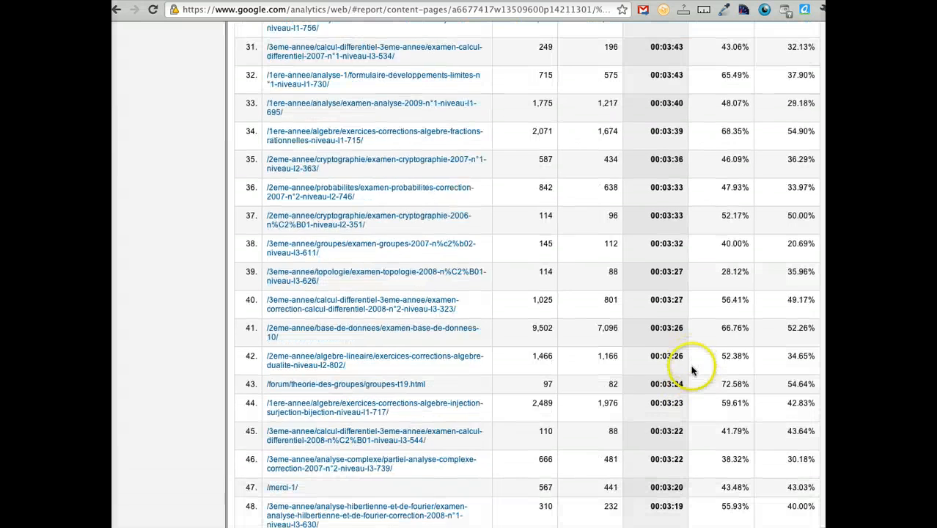
scroll(693, 371, down, 20)
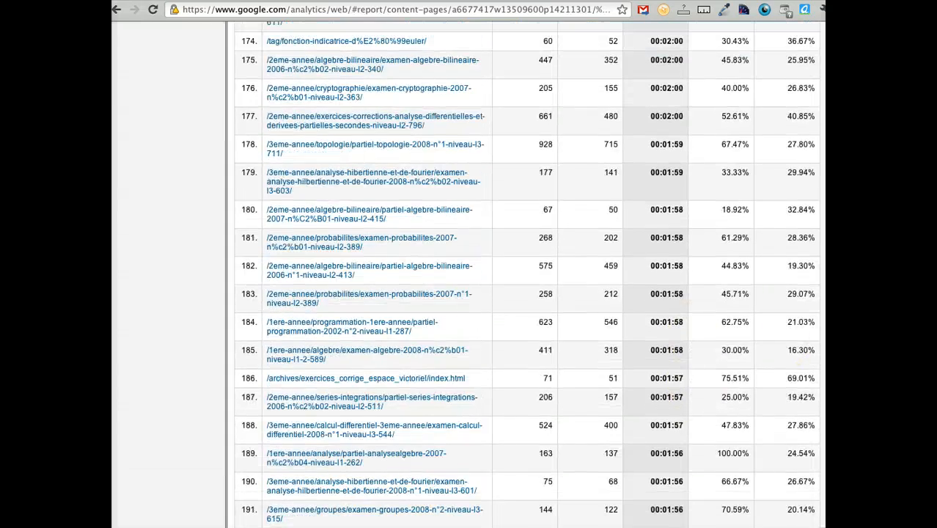
scroll(526, 275, down, 20)
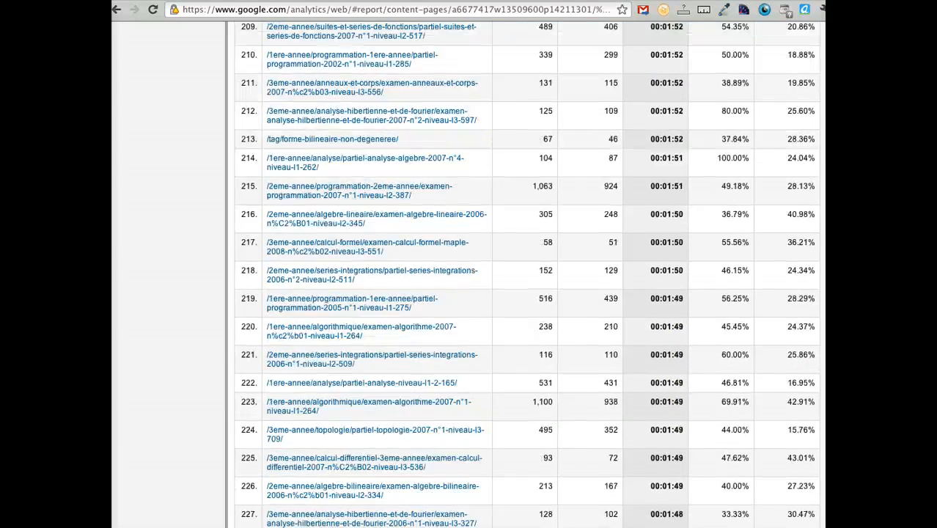
scroll(527, 275, down, 15)
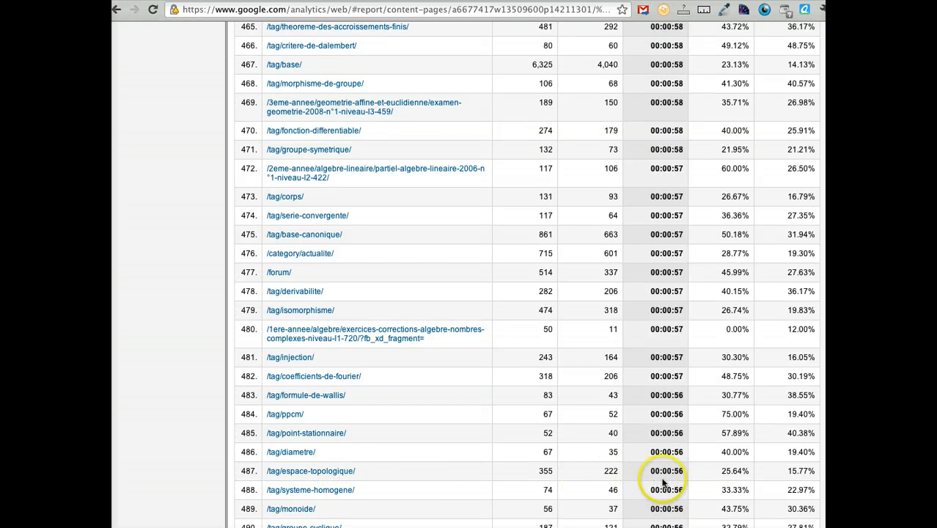
scroll(676, 469, down, 3)
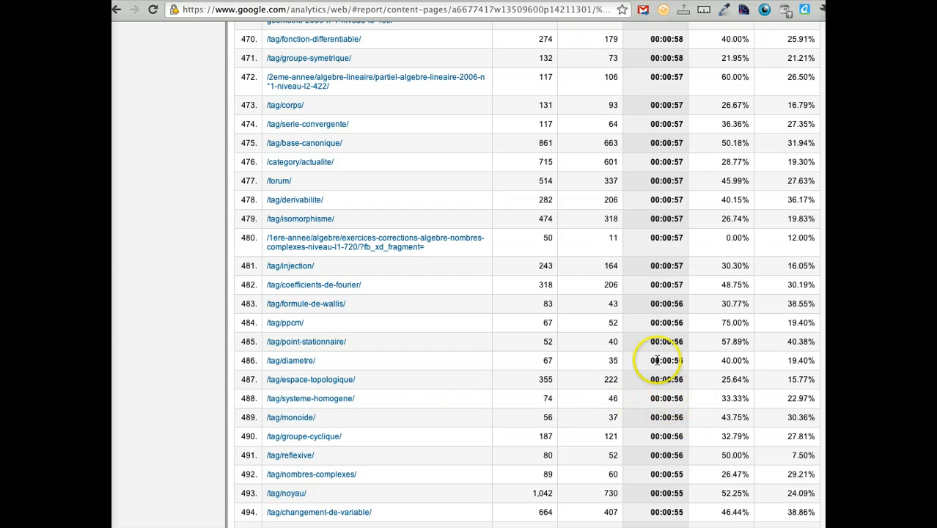
scroll(662, 354, up, 5)
scroll(660, 349, up, 20)
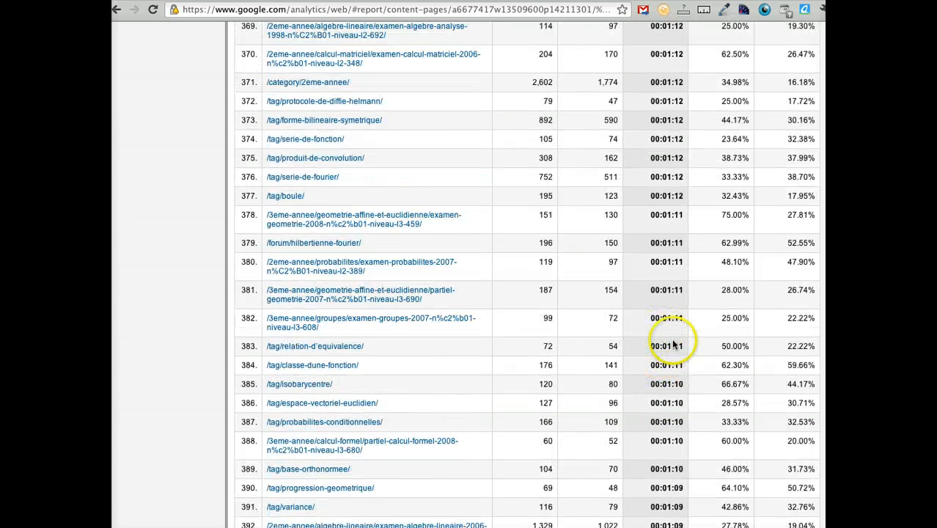
scroll(670, 345, up, 10)
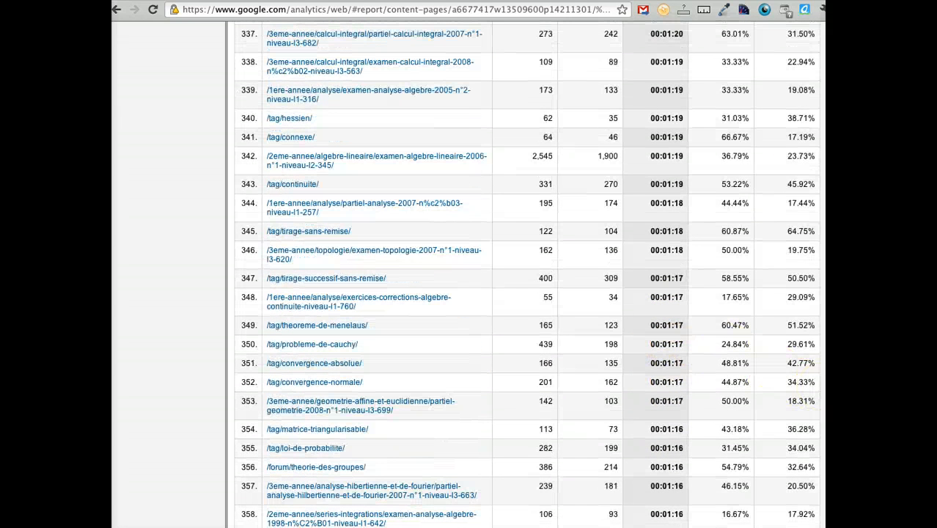
scroll(528, 274, up, 20)
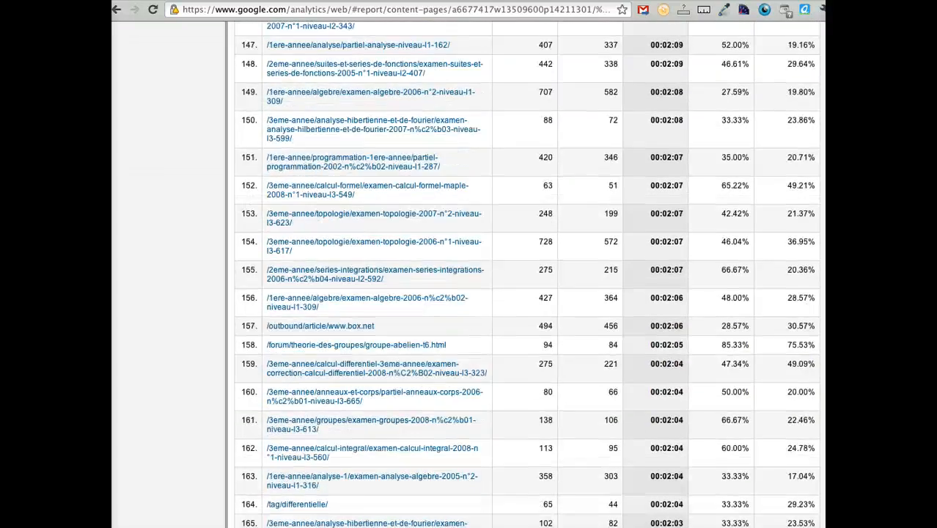
scroll(527, 275, up, 20)
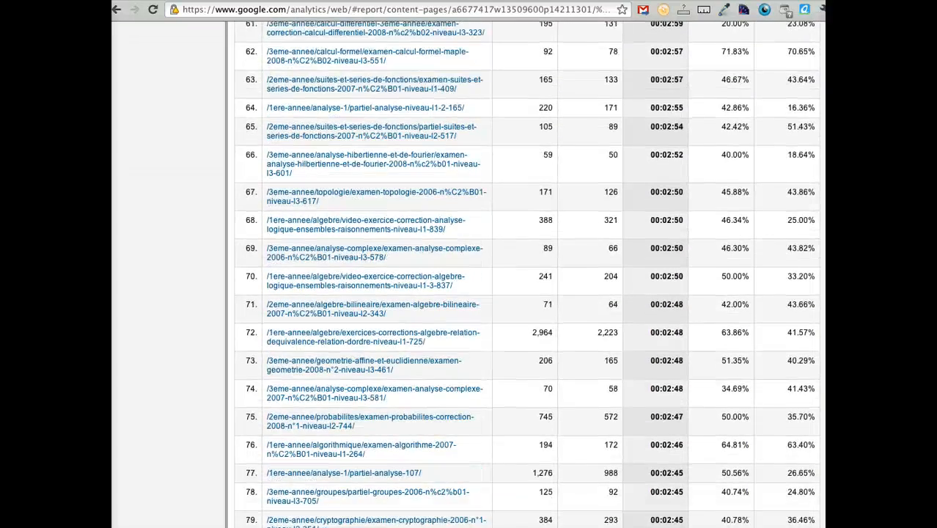
scroll(818, 74, up, 20)
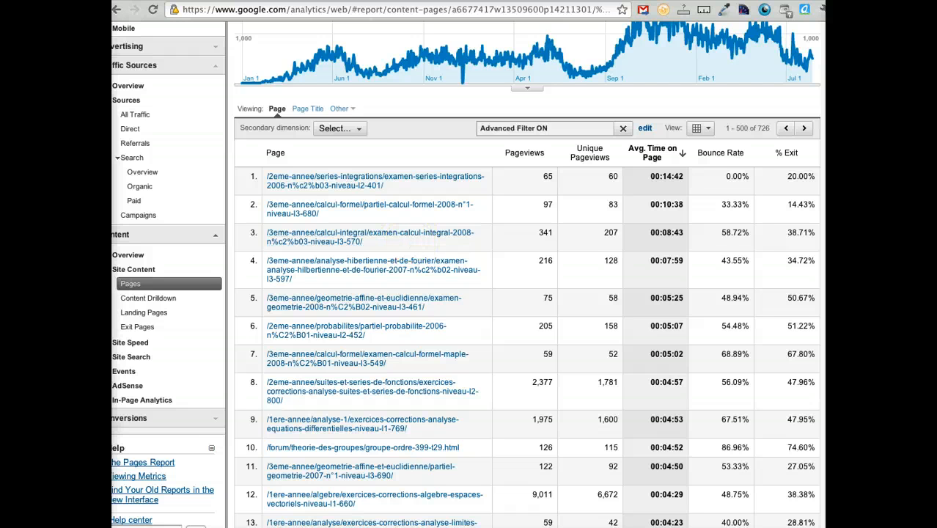
click(170, 400)
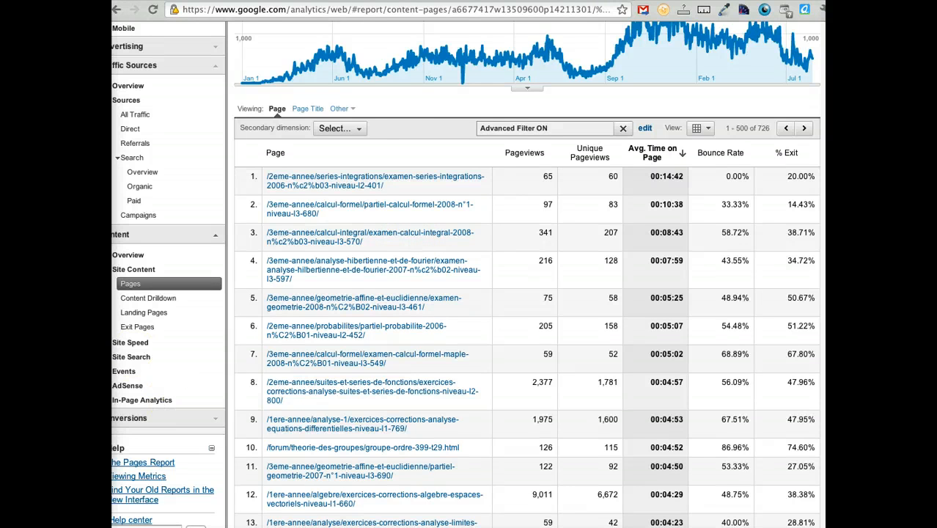
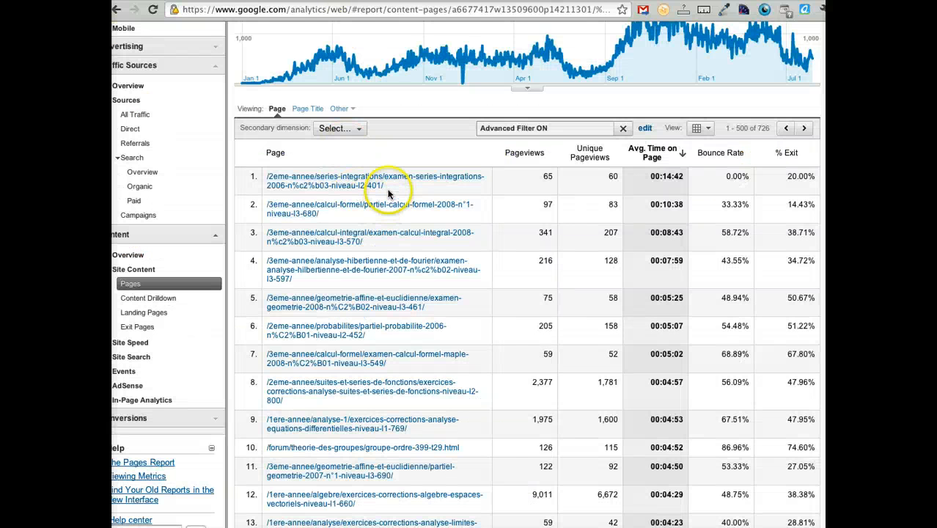
- Copy the path of the first-ranked page and open it on licencedemathematiques.com by appending it to the site address
drag(389, 188, 330, 181)
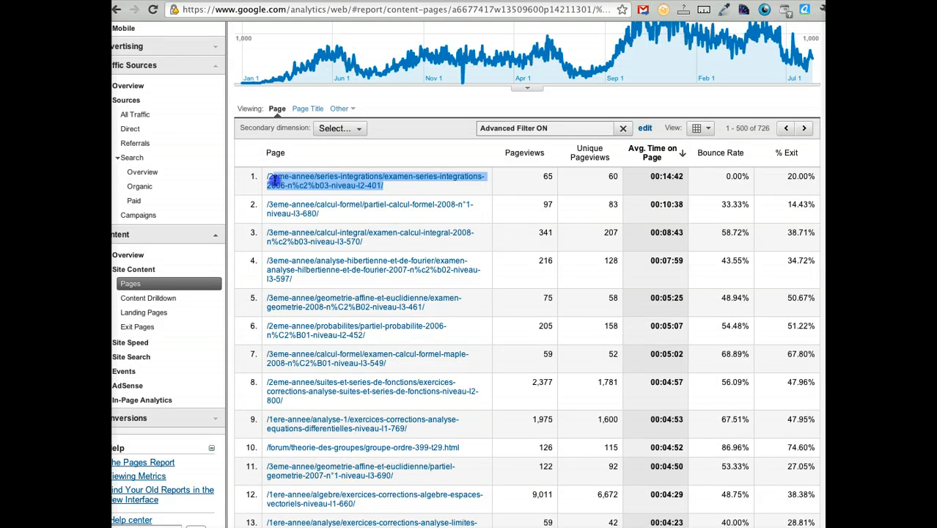
drag(268, 180, 269, 180)
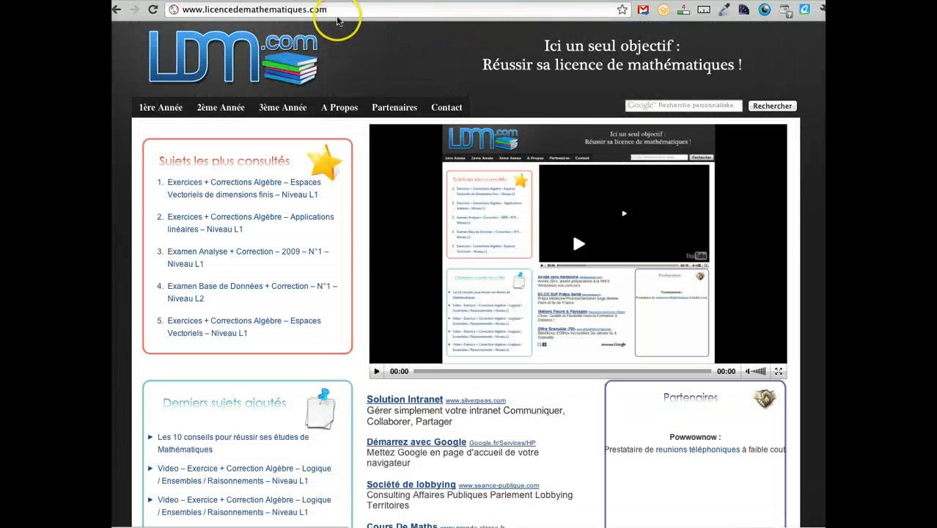
click(349, 10)
click(343, 10)
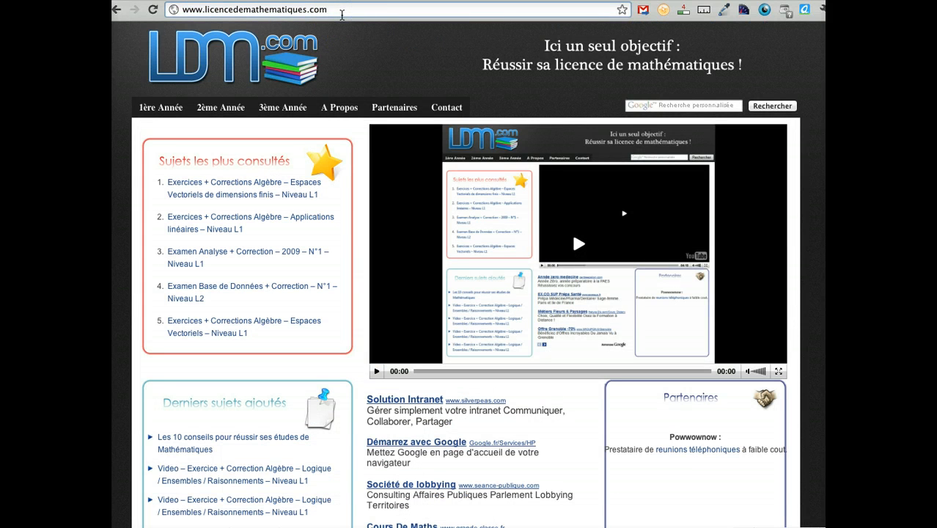
text(/)
key(super+v)
key(Return)
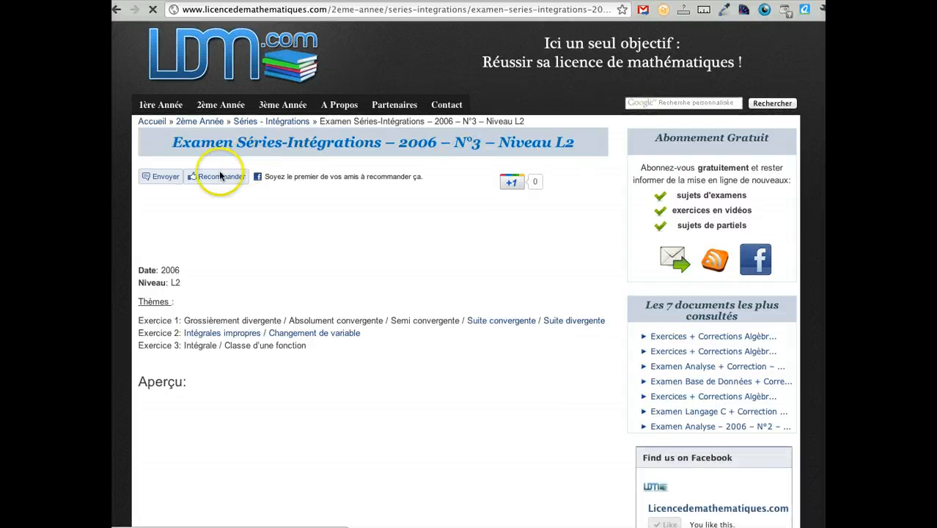
- View the Séries-Intégrations 2006 N°3 exam and exit the Google Analytics overlay covering the page
scroll(447, 220, down, 2)
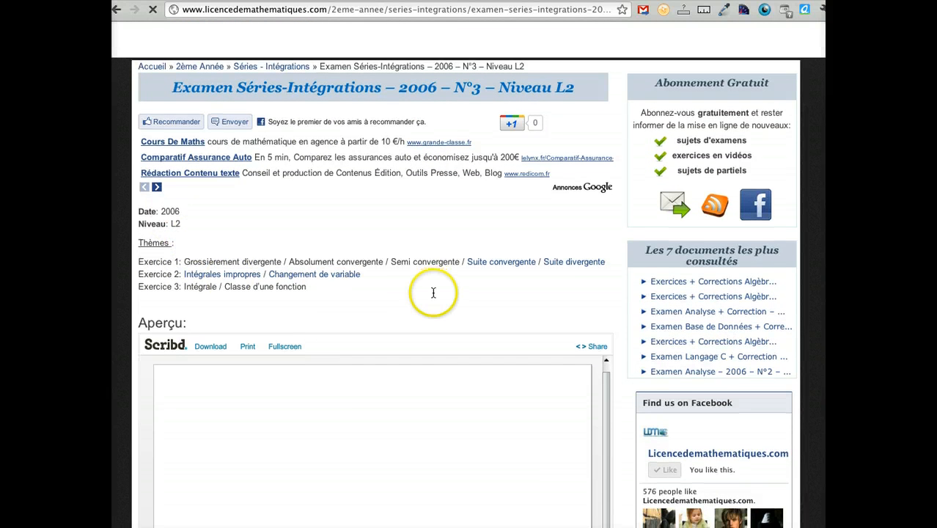
scroll(433, 292, down, 3)
scroll(635, 226, down, 4)
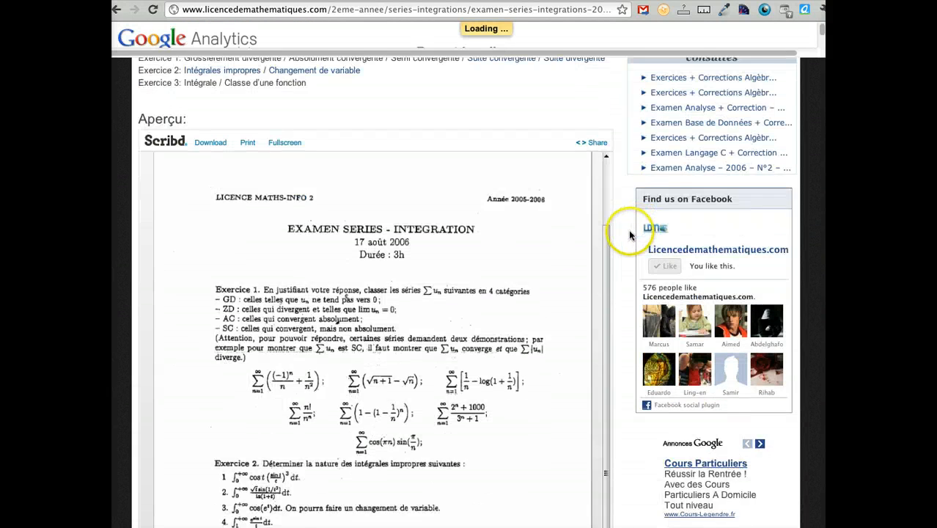
scroll(628, 233, down, 3)
scroll(624, 236, down, 3)
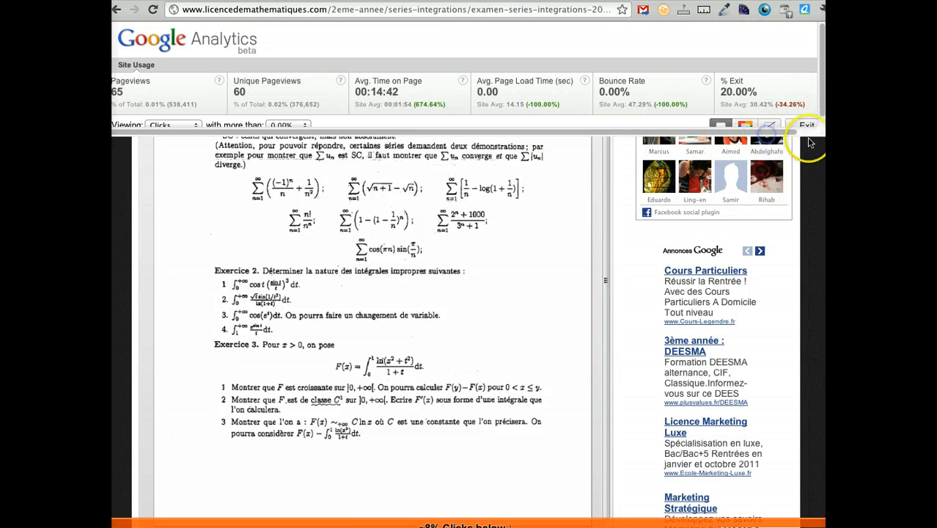
click(808, 132)
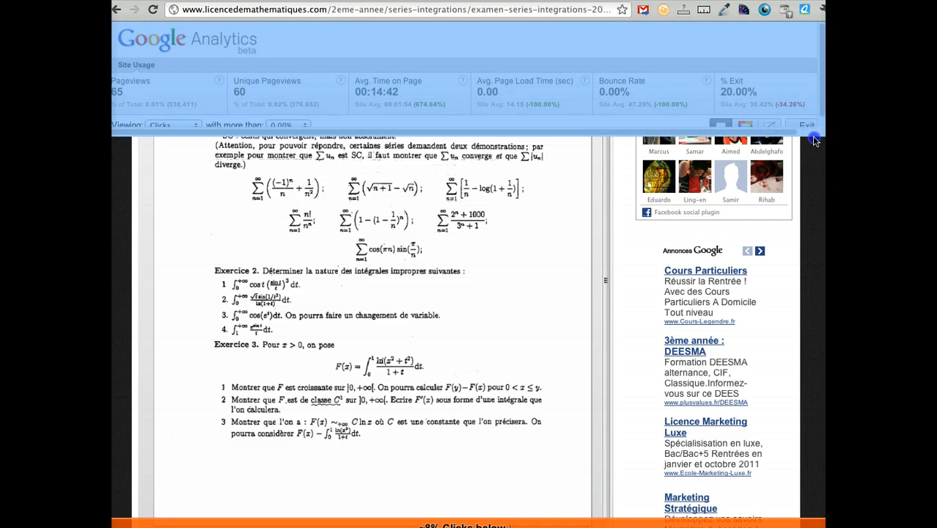
click(814, 135)
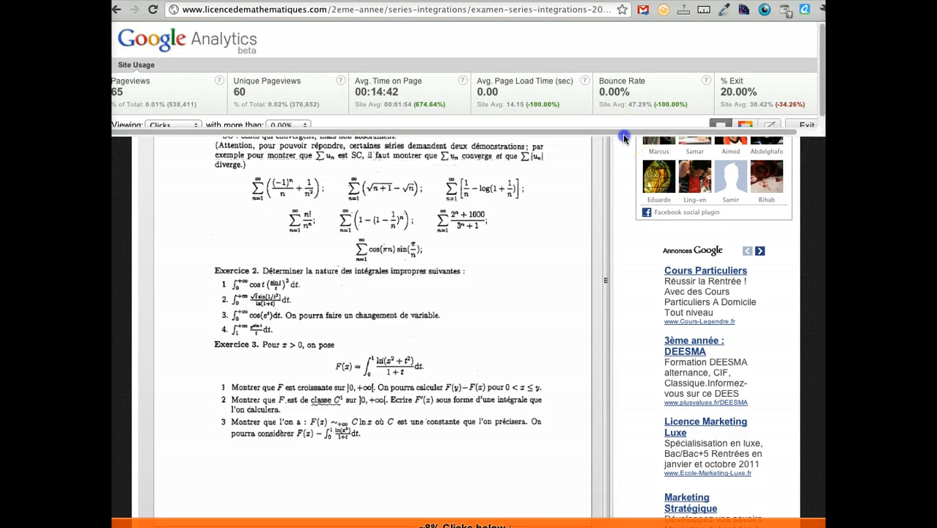
scroll(754, 110, up, 4)
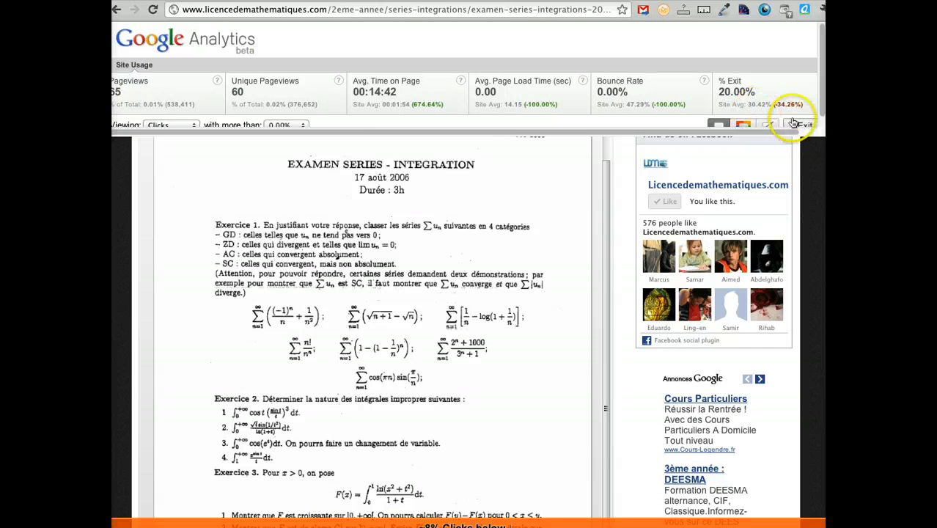
scroll(397, 199, down, 4)
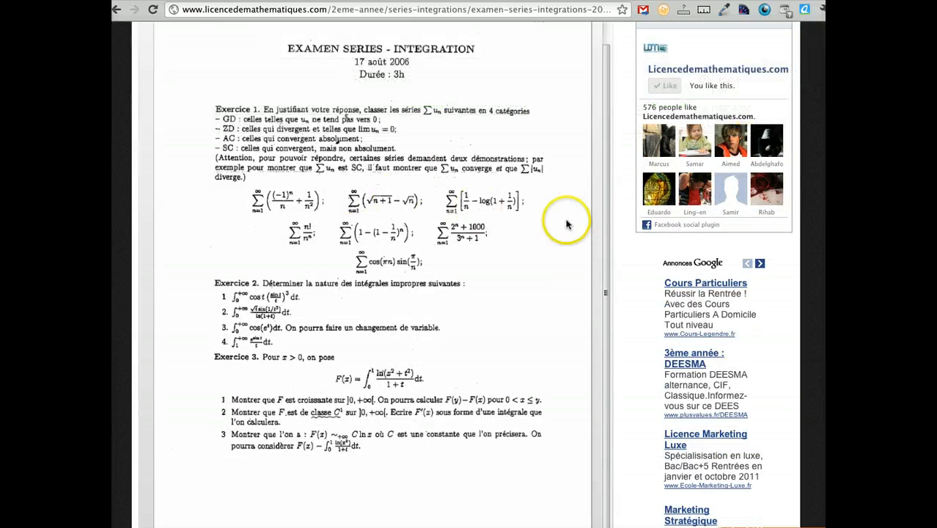
- Examine the exam preview, download section and related documents, and switch to the algebra vector spaces exercise page
scroll(620, 247, down, 10)
scroll(613, 248, down, 5)
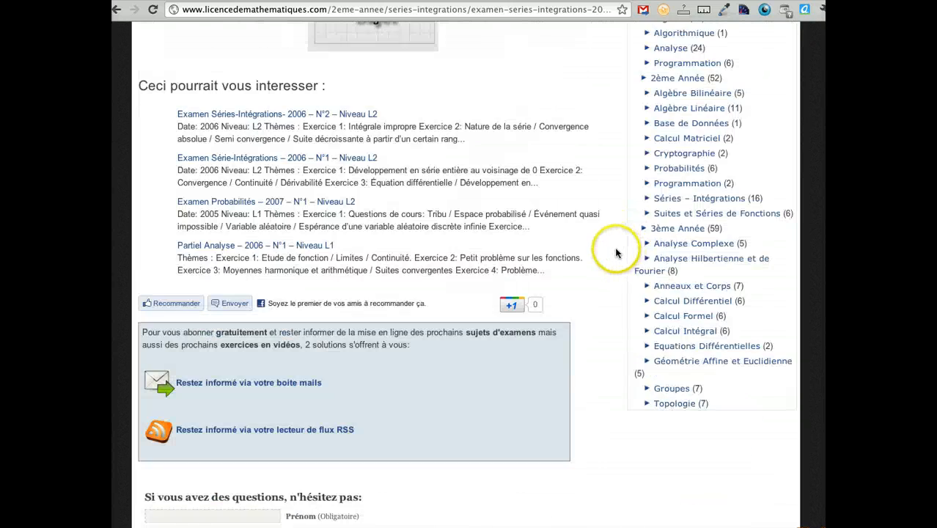
scroll(411, 220, down, 1)
scroll(440, 212, up, 1)
scroll(467, 234, up, 7)
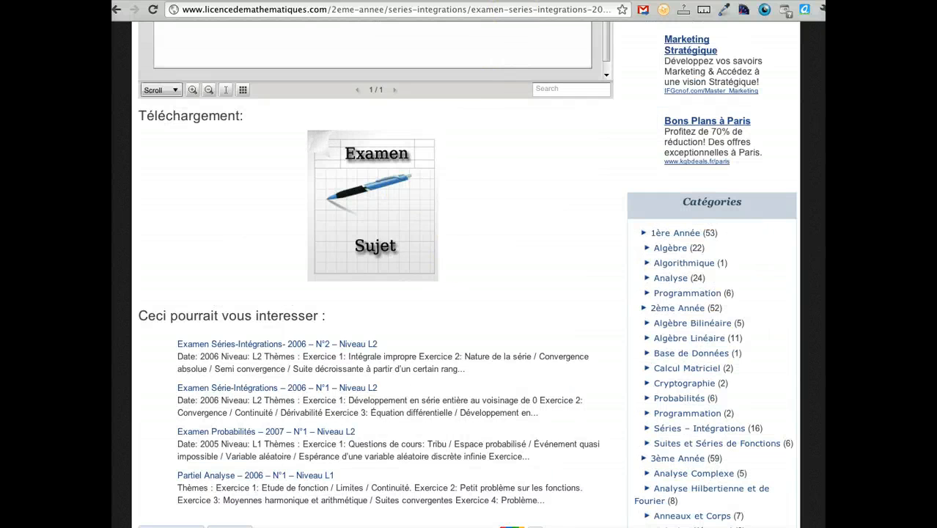
scroll(496, 171, up, 4)
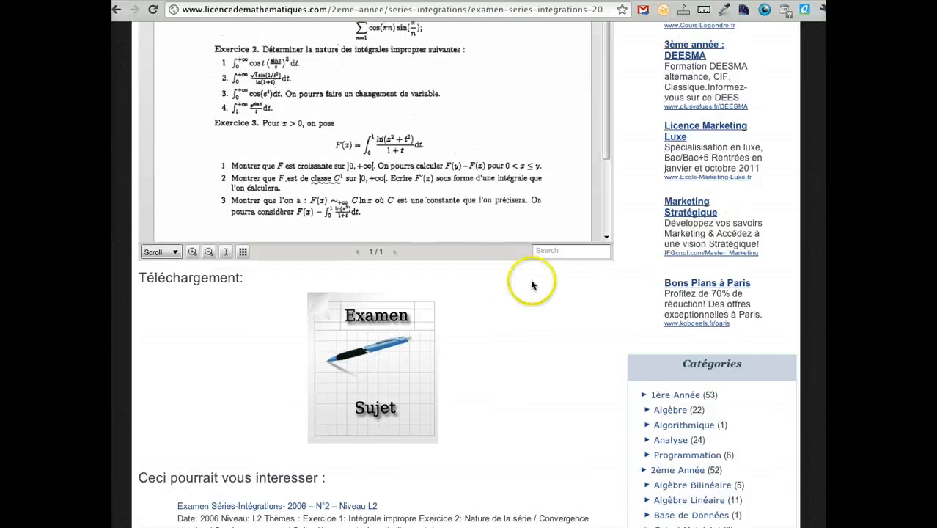
scroll(536, 279, up, 2)
scroll(494, 399, up, 4)
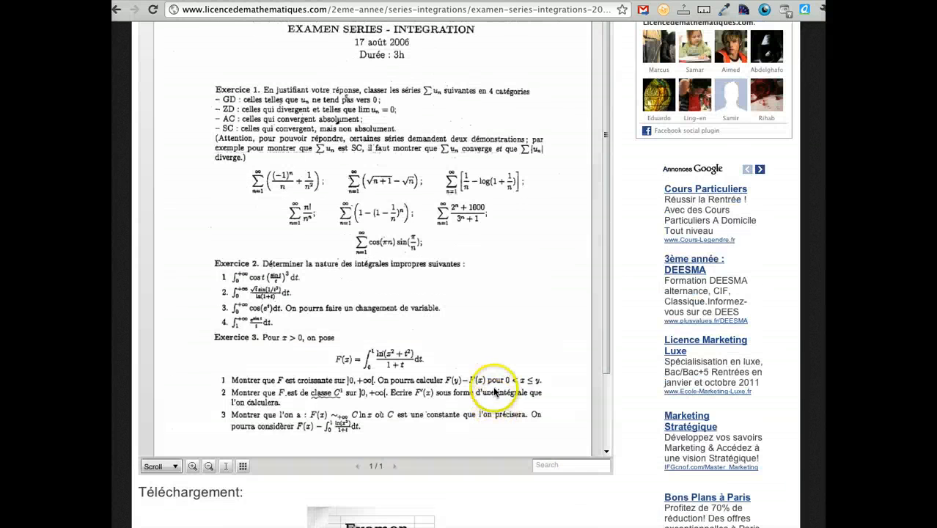
scroll(628, 230, up, 12)
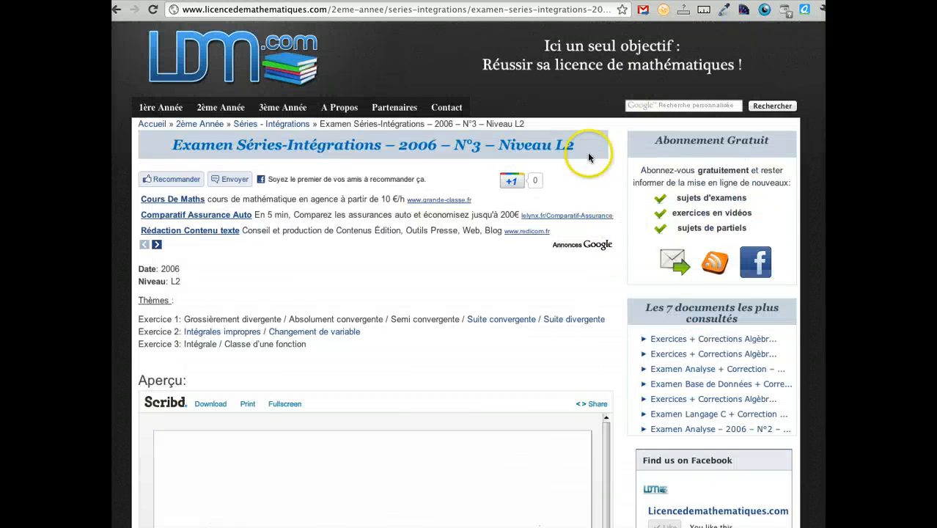
key(ctrl+Tab)
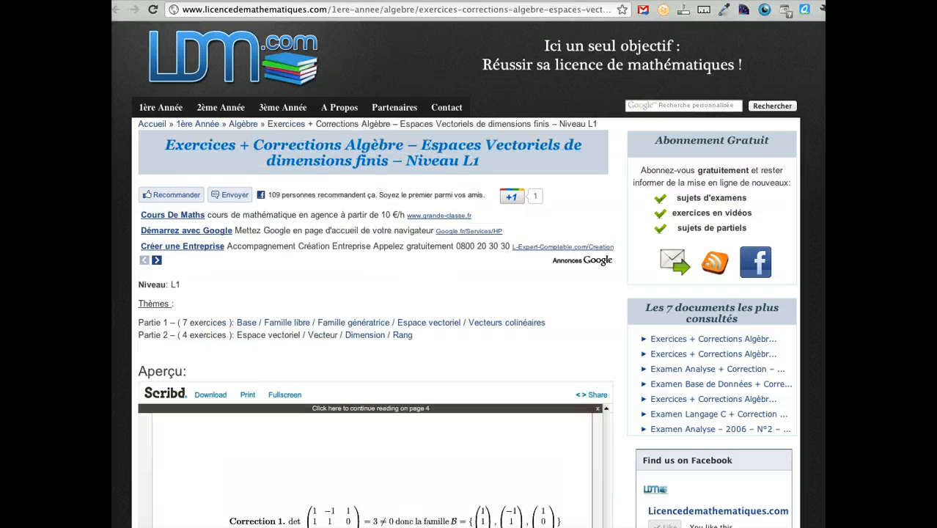
- Switch back to the Google Analytics pages report and read down the list past the 70th entry, comparing average time on page with pageviews
key(ctrl+Tab)
key(ctrl+Tab)
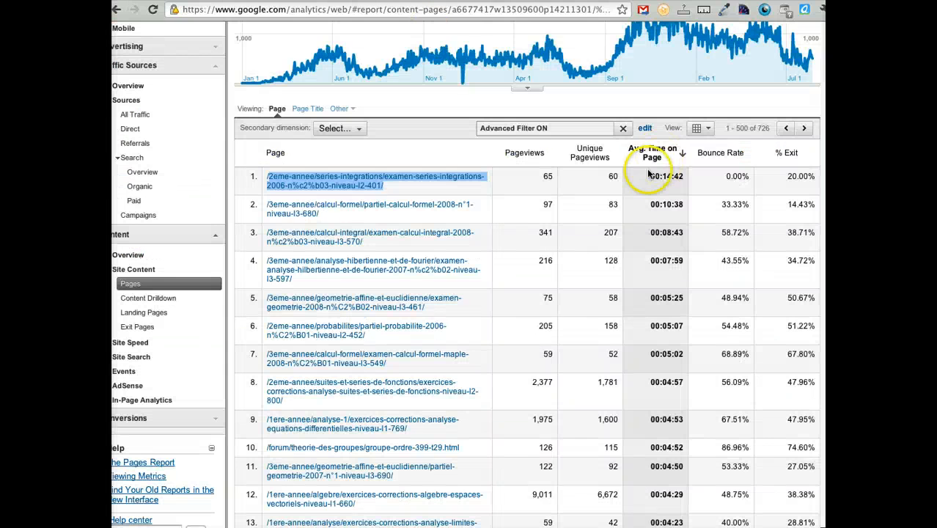
click(580, 243)
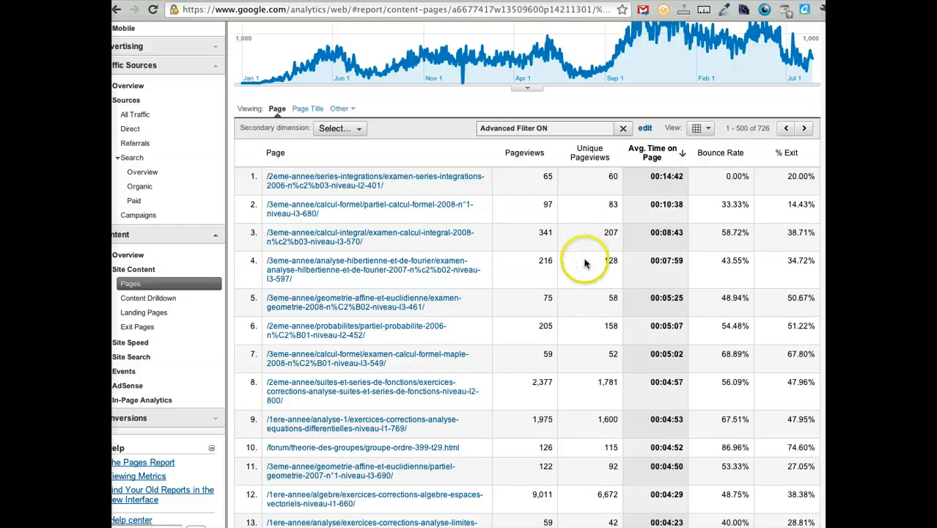
scroll(586, 264, down, 9)
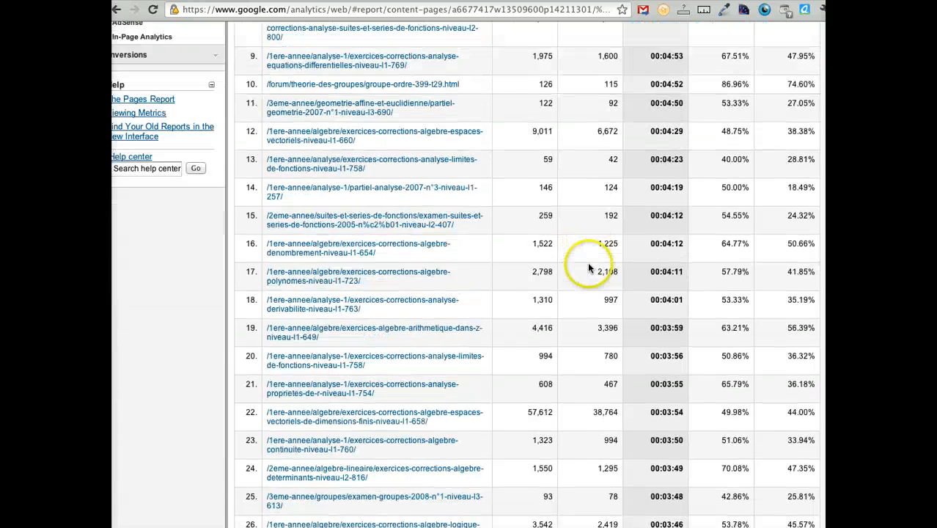
scroll(588, 270, down, 14)
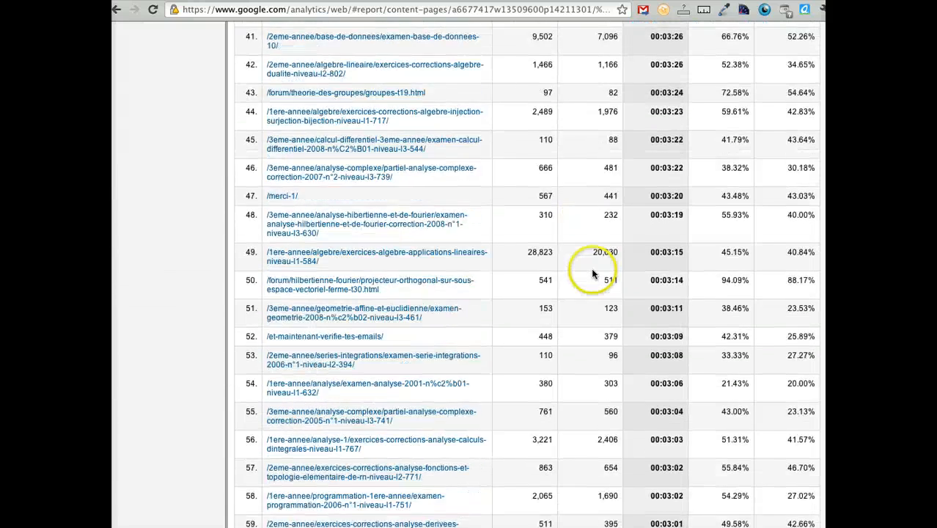
scroll(593, 274, down, 5)
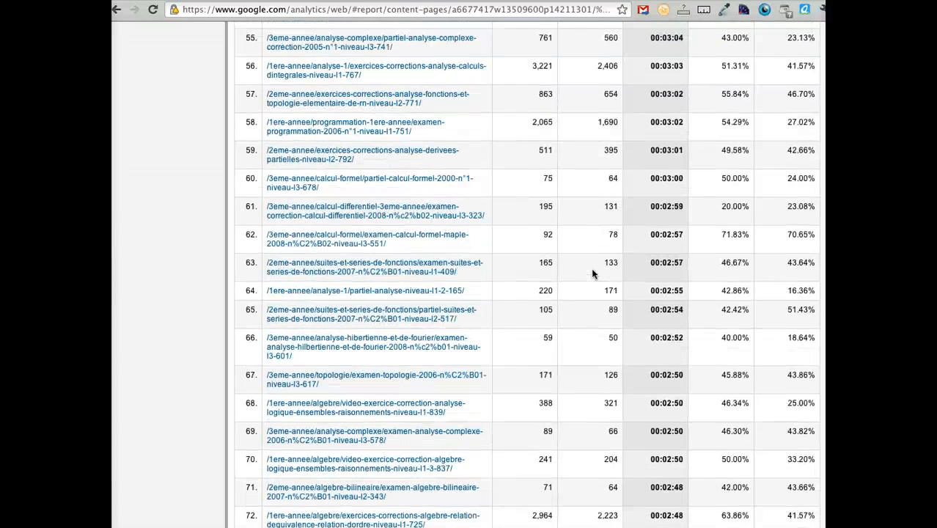
scroll(592, 273, down, 2)
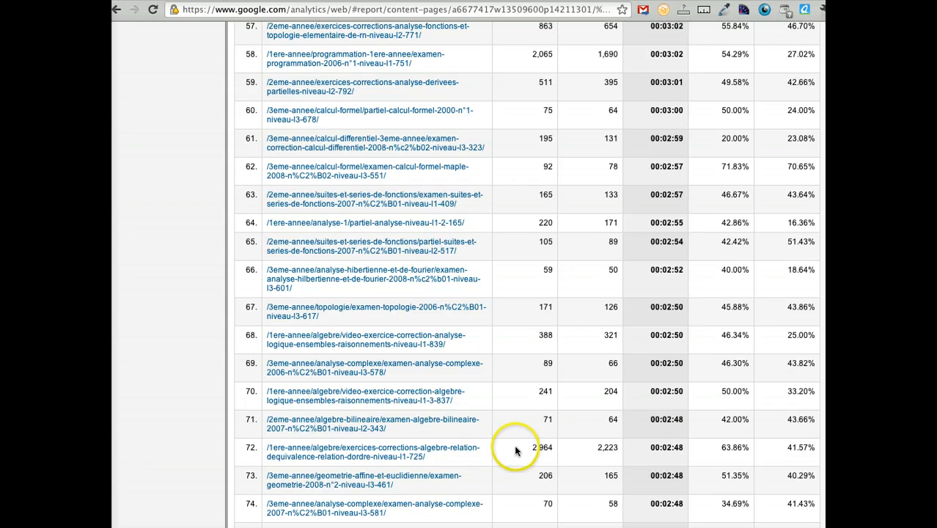
- Review the list back up from the lower-ranked entries to the pages with the longest average time on page
scroll(601, 288, up, 6)
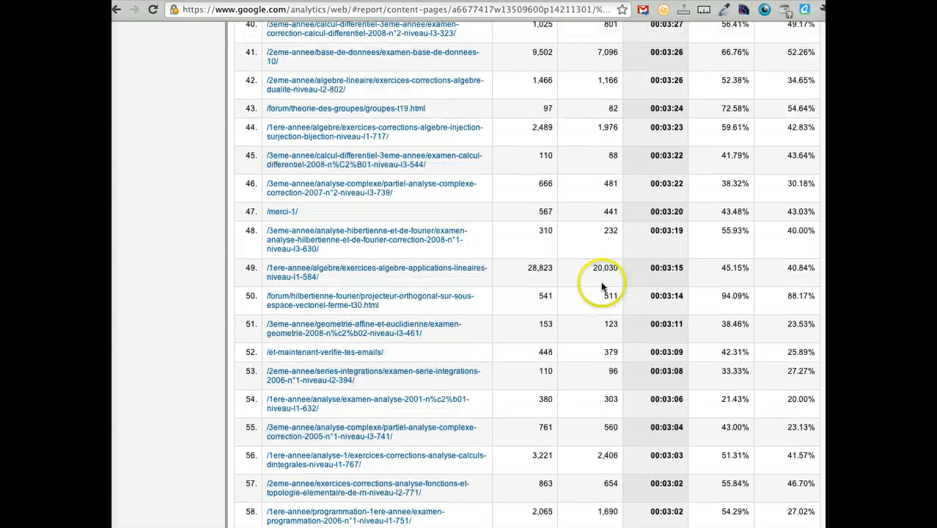
scroll(603, 284, up, 1)
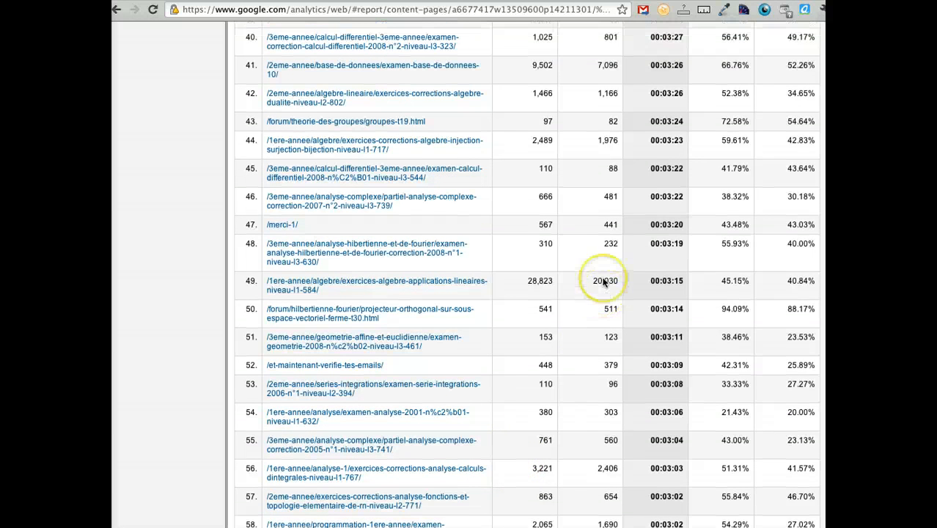
scroll(602, 283, up, 2)
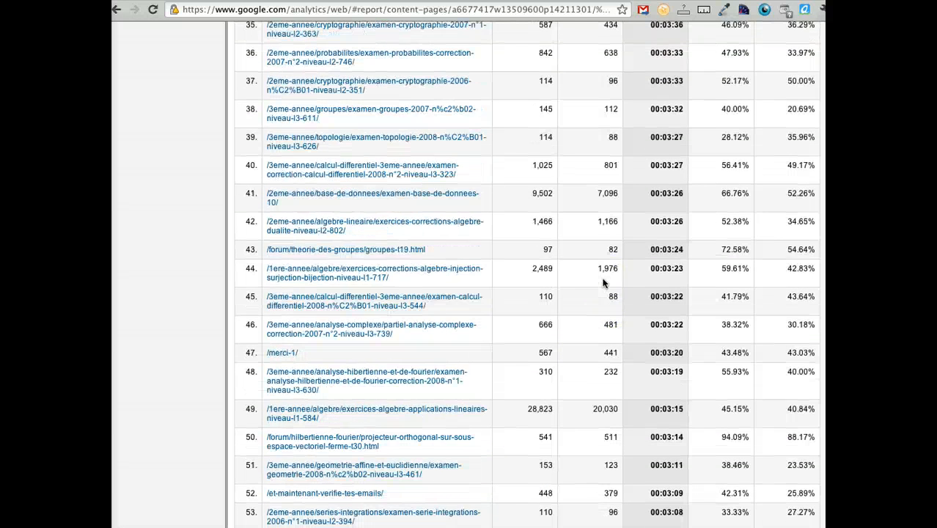
scroll(592, 244, up, 4)
scroll(588, 246, up, 15)
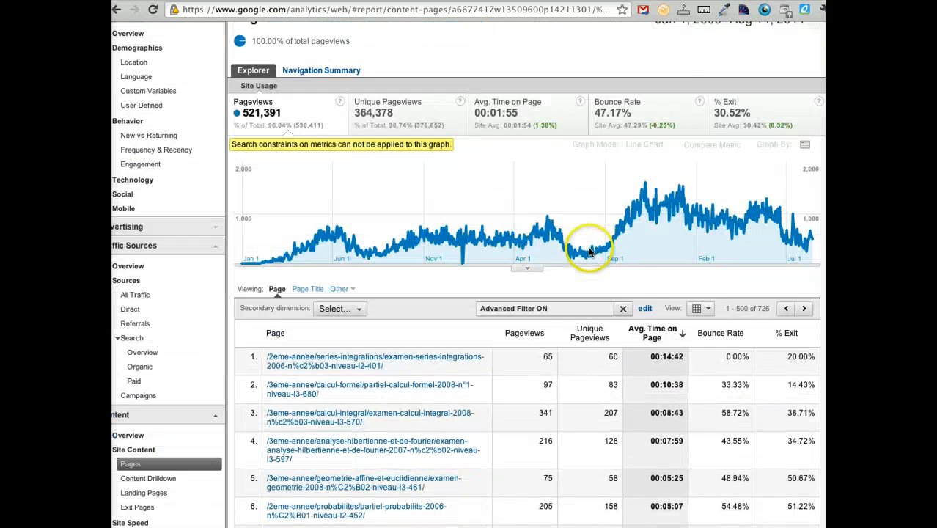
scroll(588, 246, down, 2)
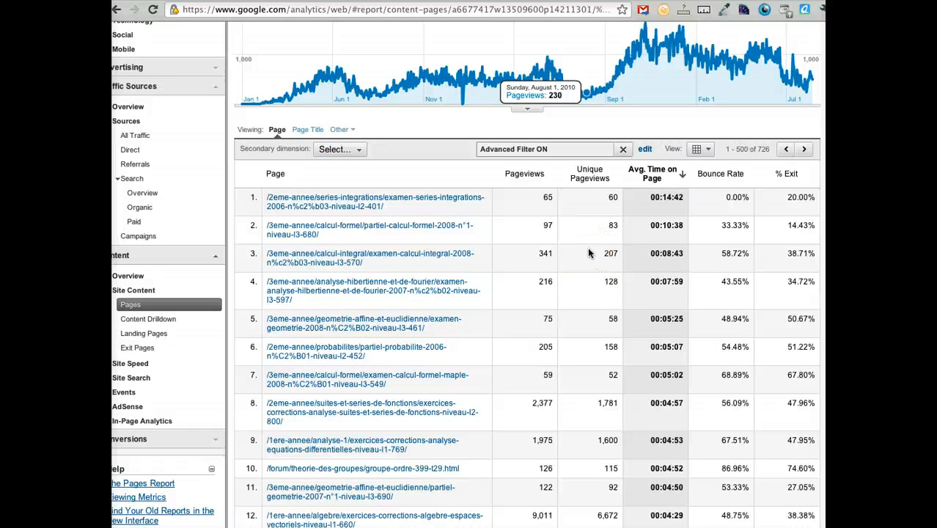
scroll(540, 270, down, 2)
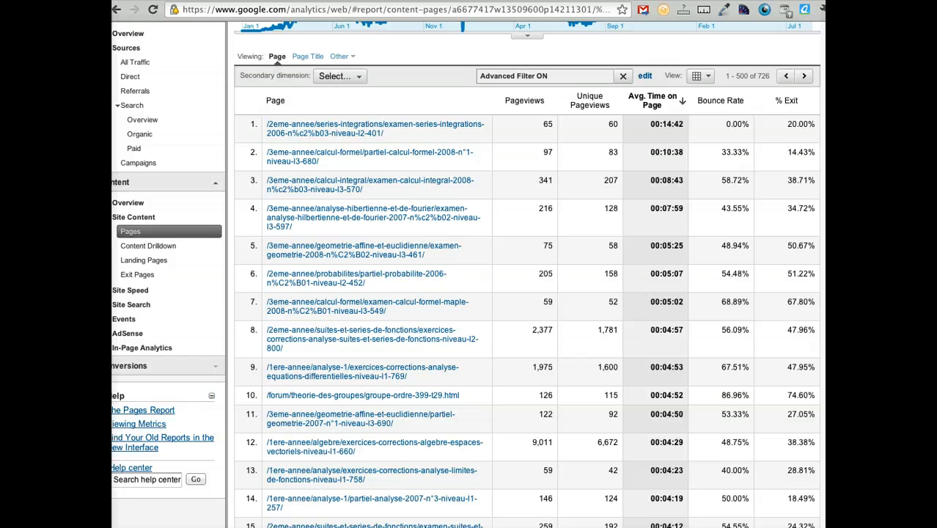
- Open the Content Drilldown report and examine the traffic of the site's first-level page paths
click(159, 250)
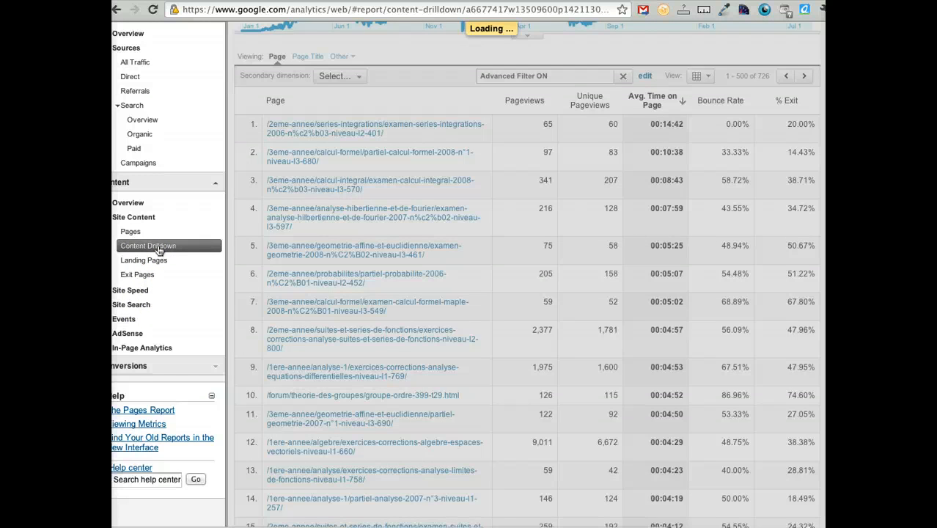
scroll(159, 251, up, 1)
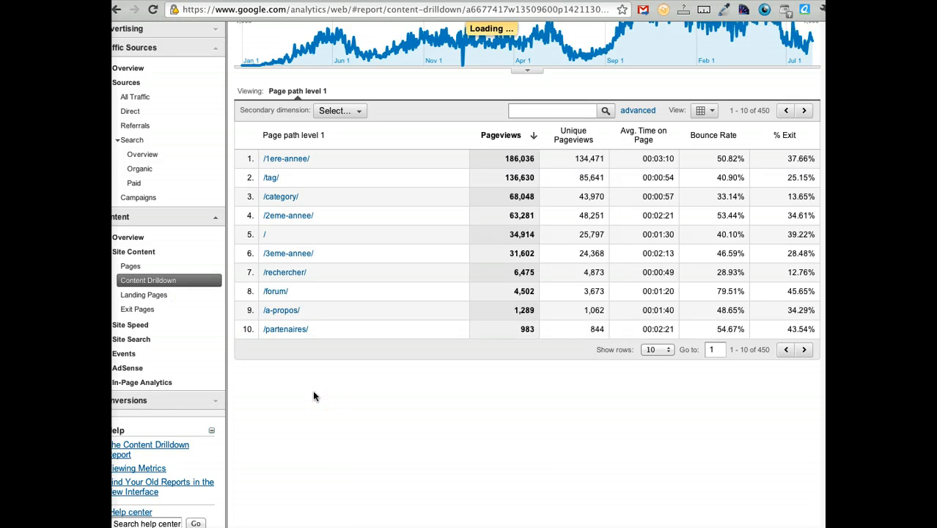
scroll(209, 345, up, 5)
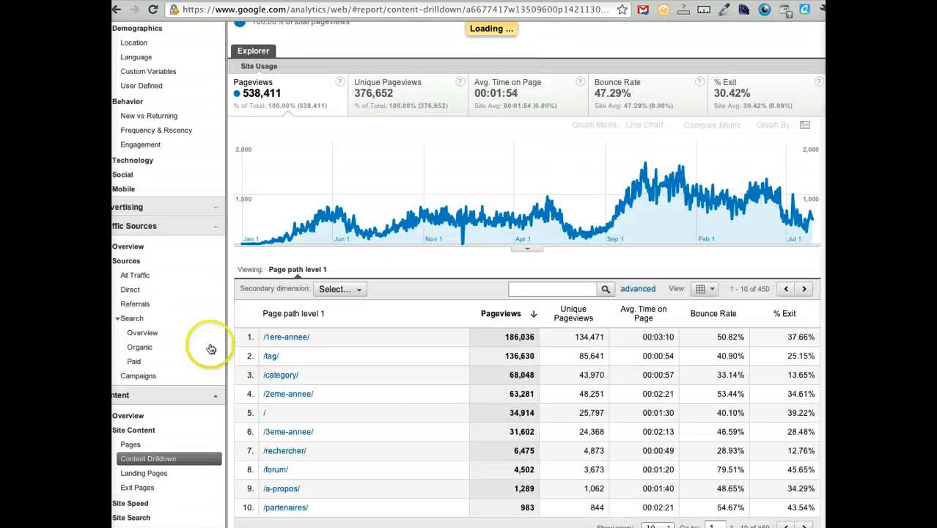
scroll(419, 326, down, 1)
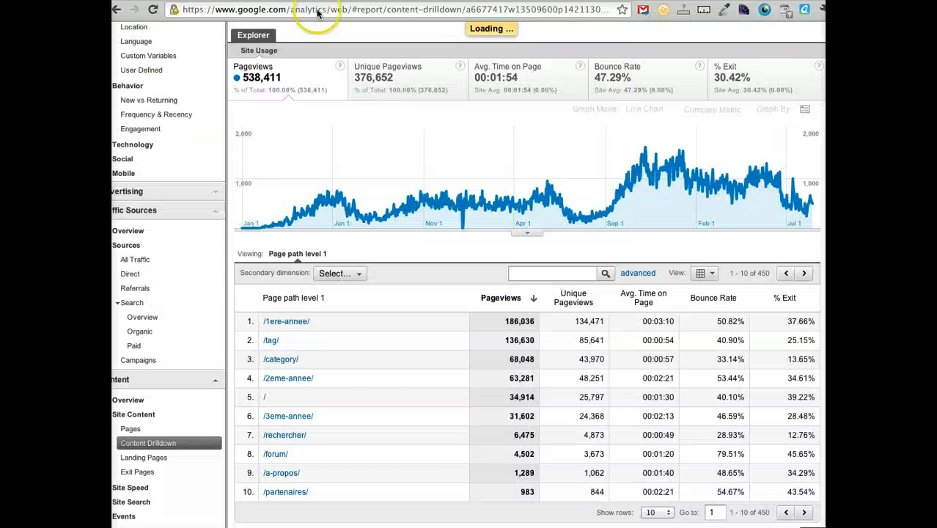
scroll(345, 301, down, 3)
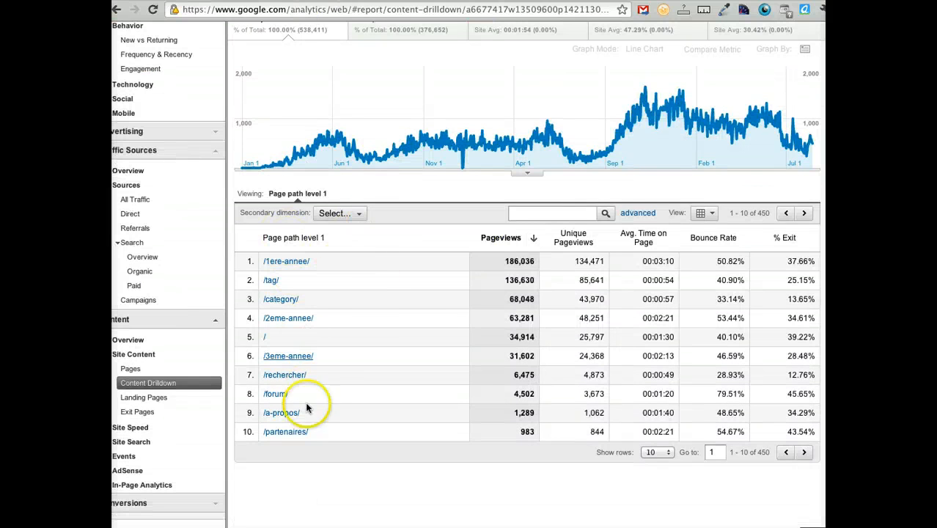
- Drill down into the /1ere-annee/ directory and view the figures of its second-level paths
click(300, 264)
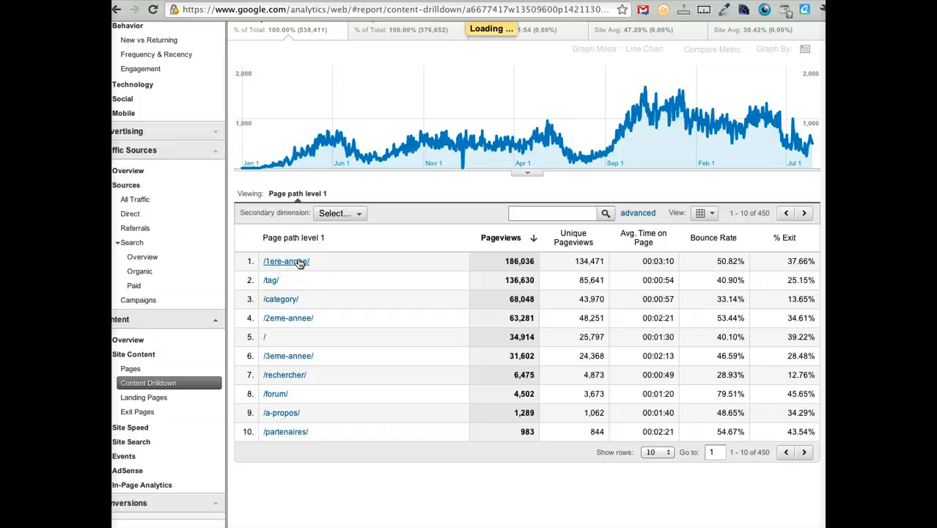
click(299, 263)
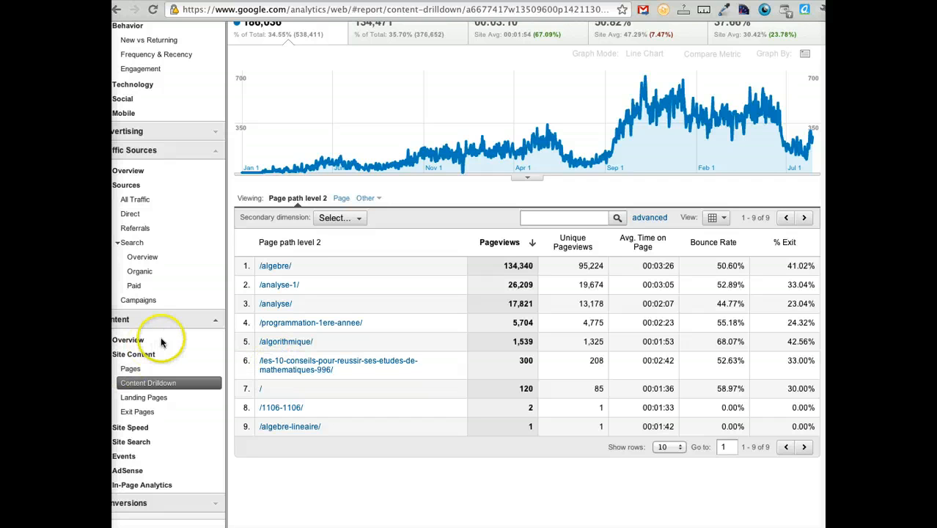
scroll(167, 341, down, 2)
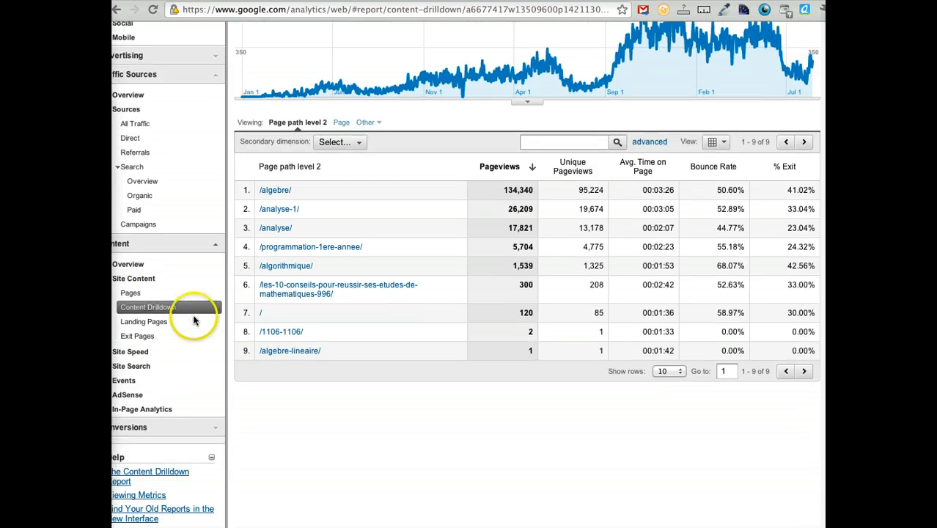
- Open the In-Page Analytics report and look over its site usage figures and the embedded preview of the site's home page
click(152, 411)
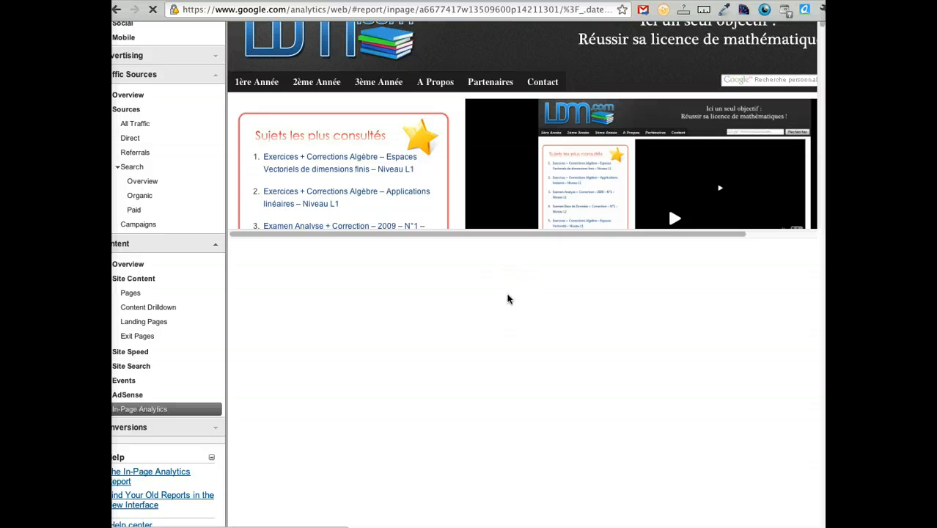
scroll(522, 269, up, 5)
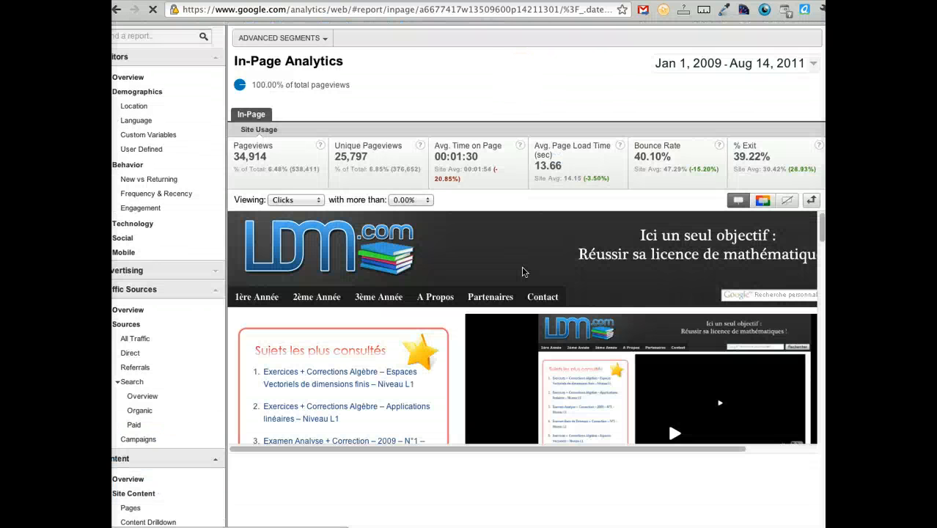
scroll(523, 271, down, 3)
scroll(574, 326, up, 5)
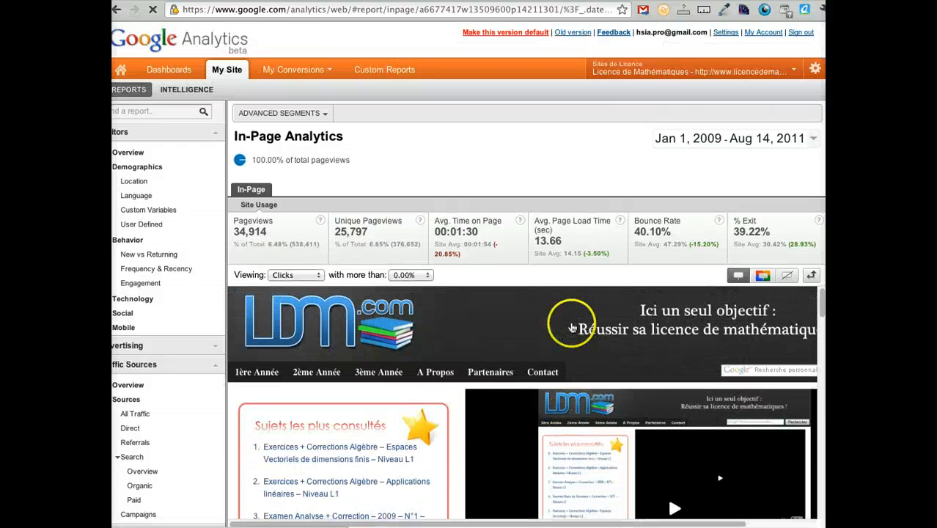
scroll(704, 157, down, 3)
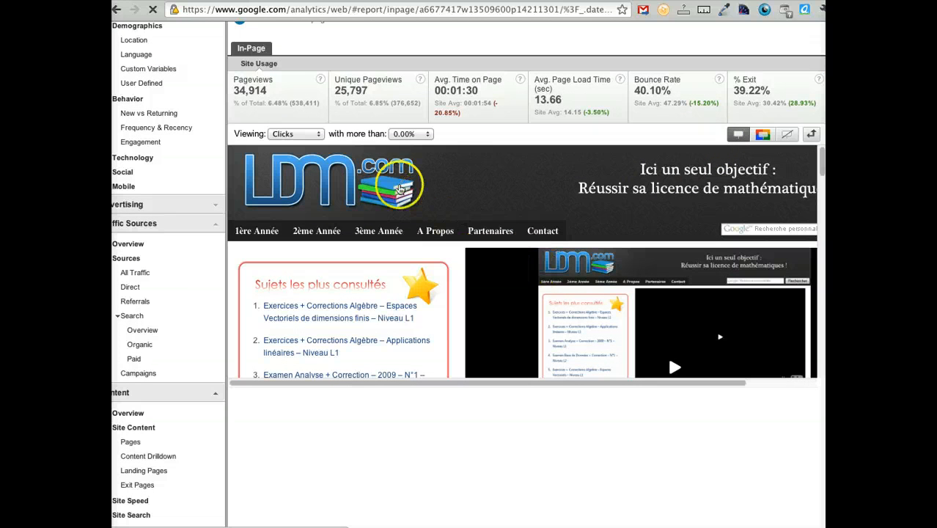
scroll(443, 203, down, 2)
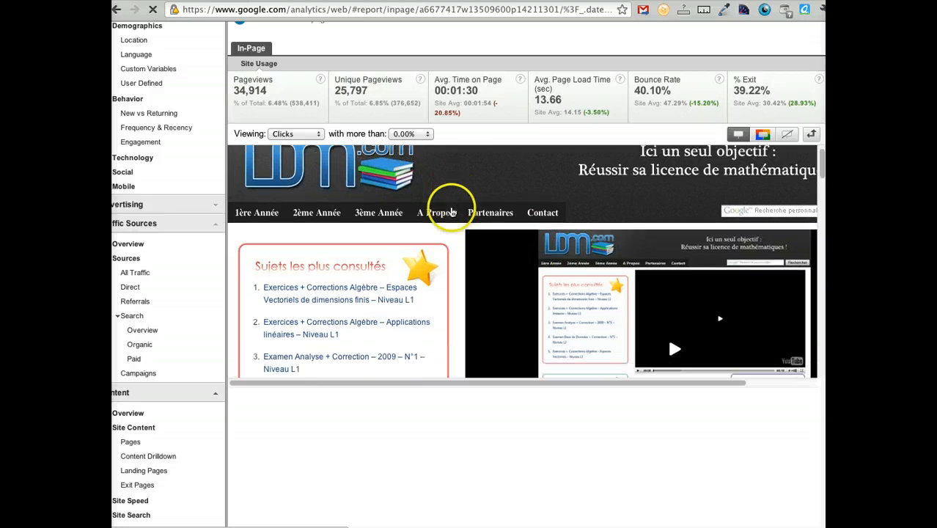
scroll(456, 207, down, 3)
scroll(451, 204, up, 6)
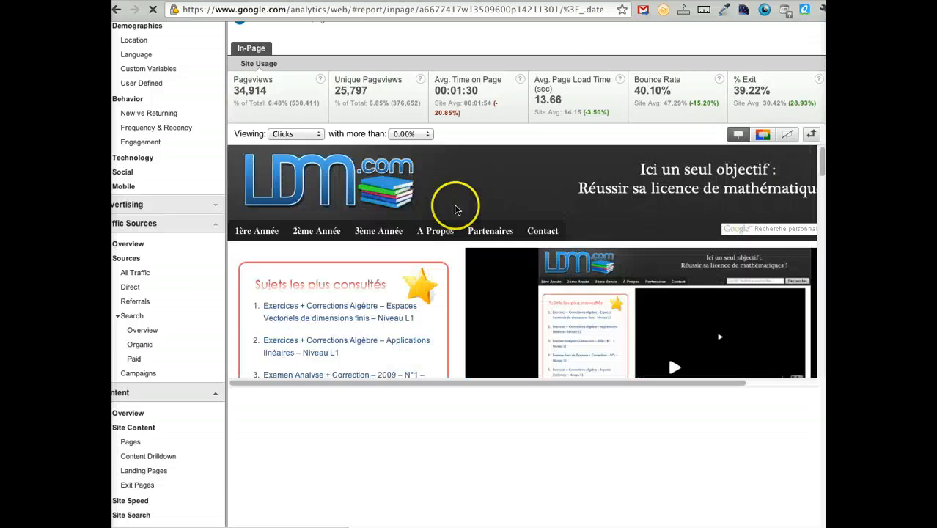
scroll(596, 192, down, 3)
scroll(596, 205, down, 1)
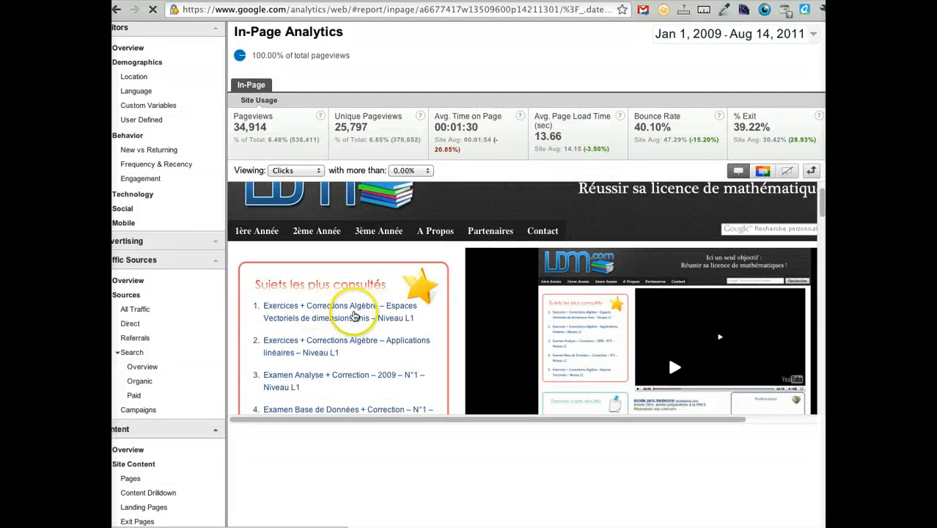
- Inspect the click shares of the home page's logo, navigation menu entries and most-consulted subject links in the In-Page Analytics preview
scroll(350, 323, down, 2)
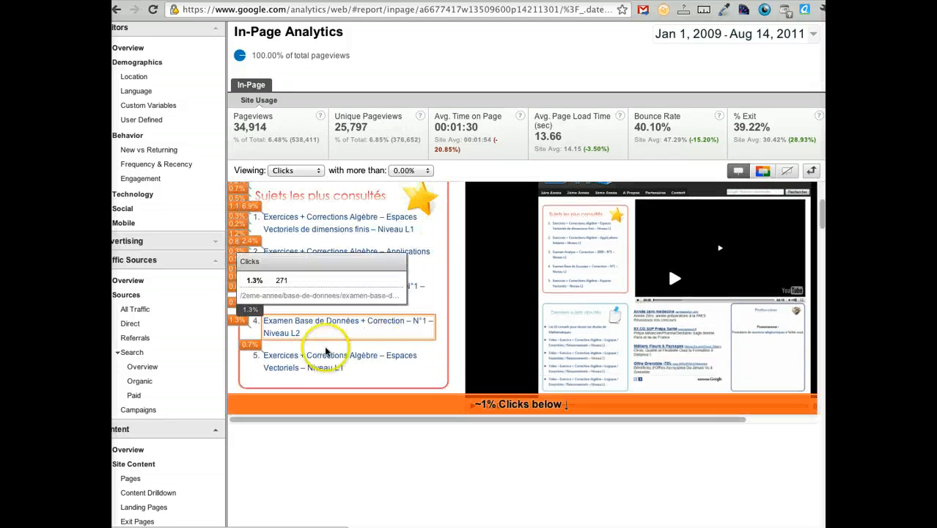
scroll(320, 358, up, 5)
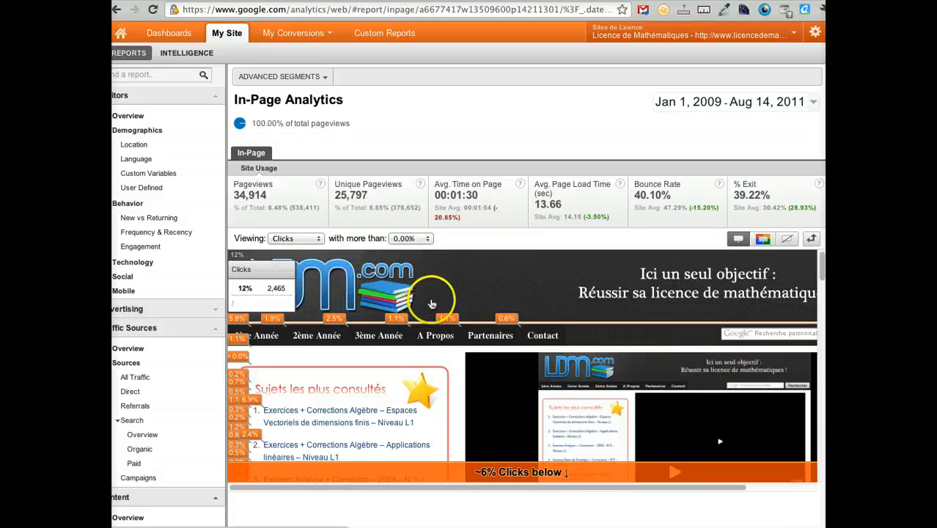
mouse_move(512, 304)
scroll(440, 315, up, 3)
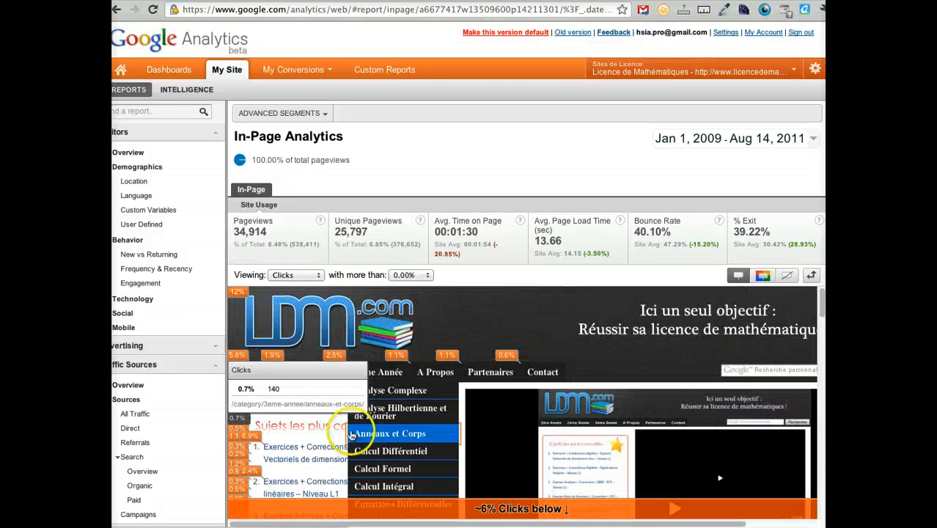
mouse_move(261, 308)
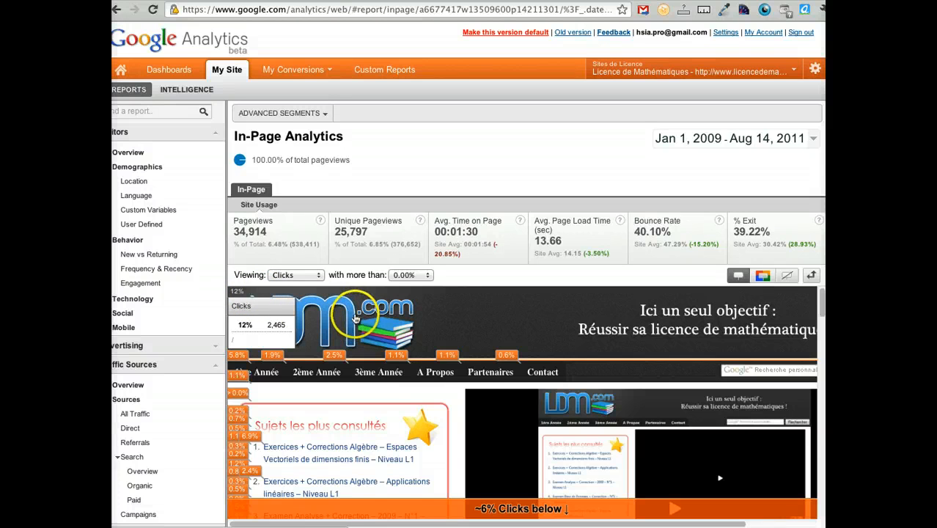
scroll(355, 317, down, 3)
mouse_move(321, 399)
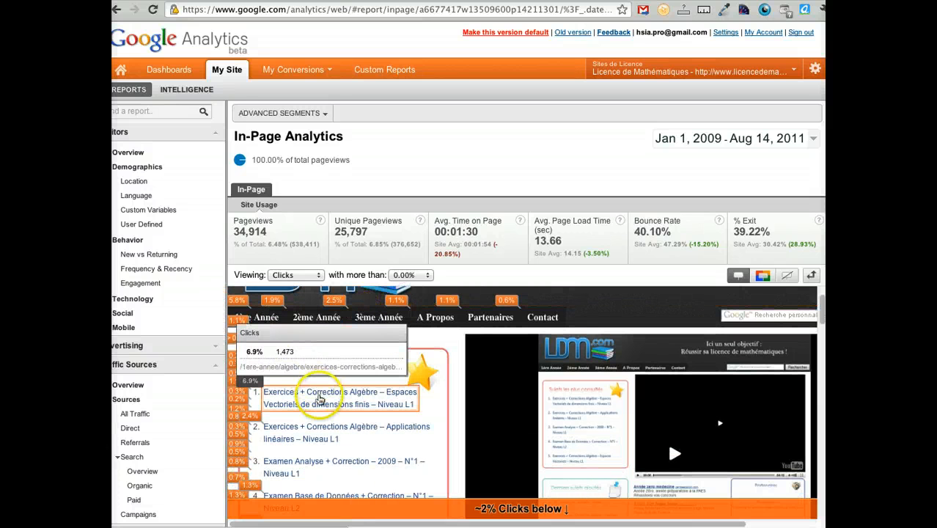
mouse_move(314, 438)
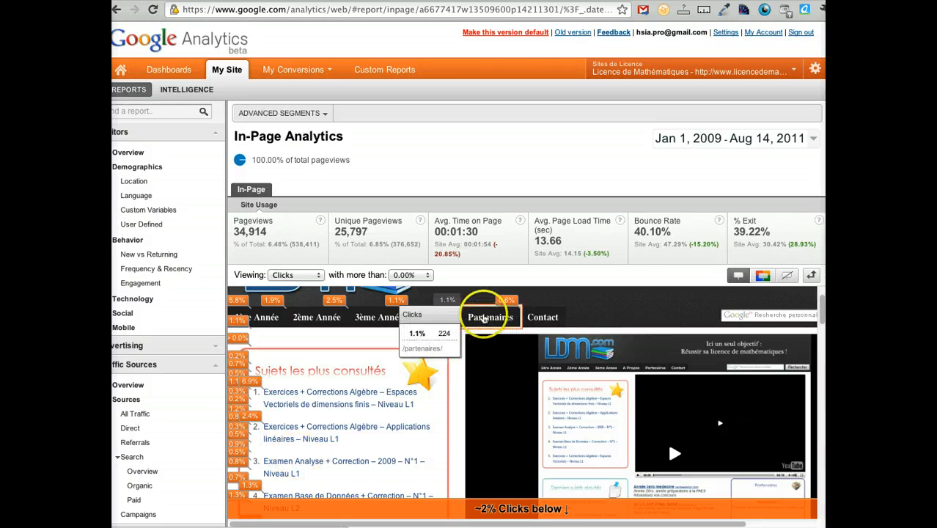
mouse_move(330, 317)
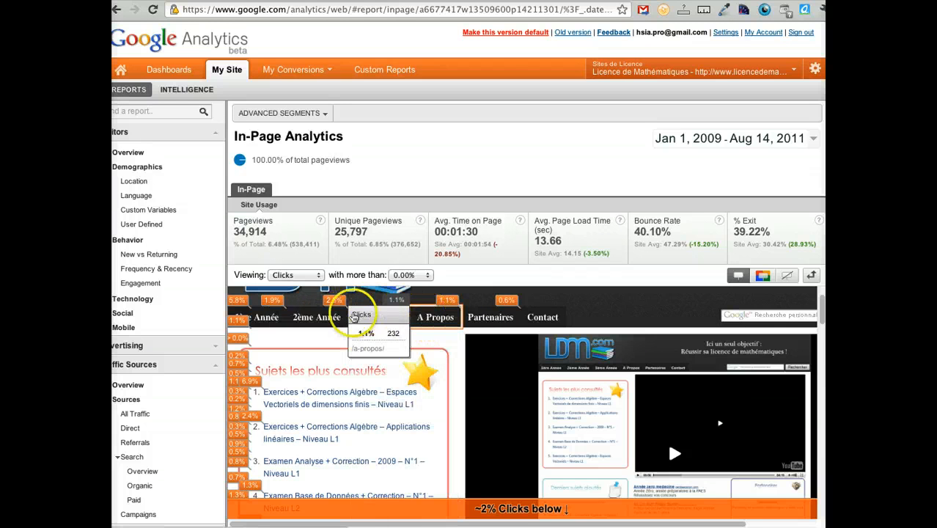
mouse_move(540, 319)
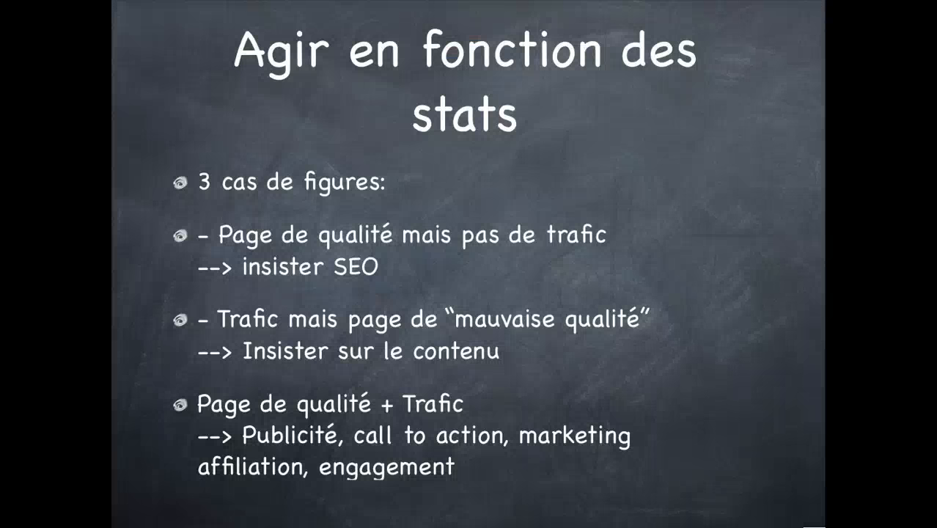
key(Right)
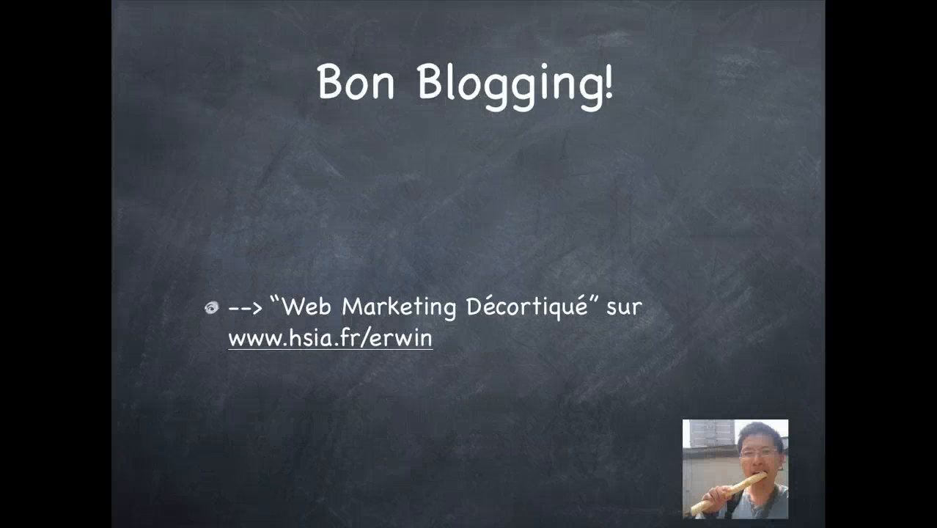